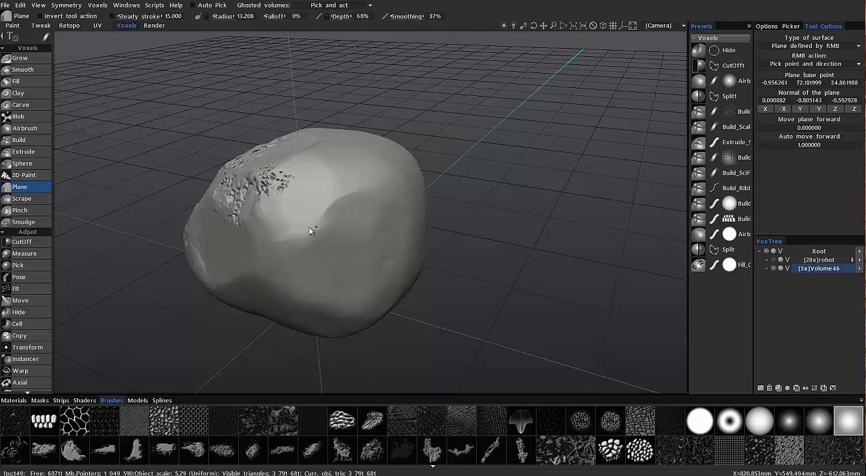
Pick a working plane on the front of the rounded volume and flatten a patch there with the Plane tool
right_click(311, 238)
drag(310, 236, 336, 227)
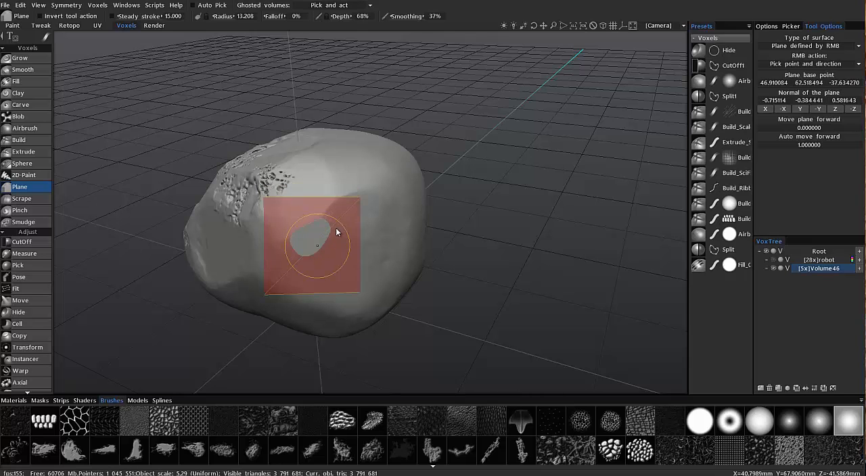
mouse_move(426, 305)
mouse_down()
mouse_move(416, 287)
mouse_move(327, 248)
mouse_move(347, 205)
mouse_move(332, 232)
mouse_move(246, 286)
mouse_move(237, 302)
mouse_up()
right_click(348, 205)
mouse_move(311, 242)
alt+mouse_down()
mouse_move(319, 246)
mouse_move(220, 293)
alt+mouse_up()
Pick new plane points and directions beside the first patch and flatten adjoining facets
right_click(319, 245)
right_click(322, 244)
mouse_move(210, 289)
alt+mouse_down()
mouse_move(244, 291)
mouse_move(316, 270)
mouse_move(301, 212)
mouse_move(292, 221)
mouse_move(314, 215)
mouse_move(289, 253)
mouse_move(104, 302)
mouse_move(350, 310)
mouse_move(346, 320)
alt+mouse_up()
right_click(298, 223)
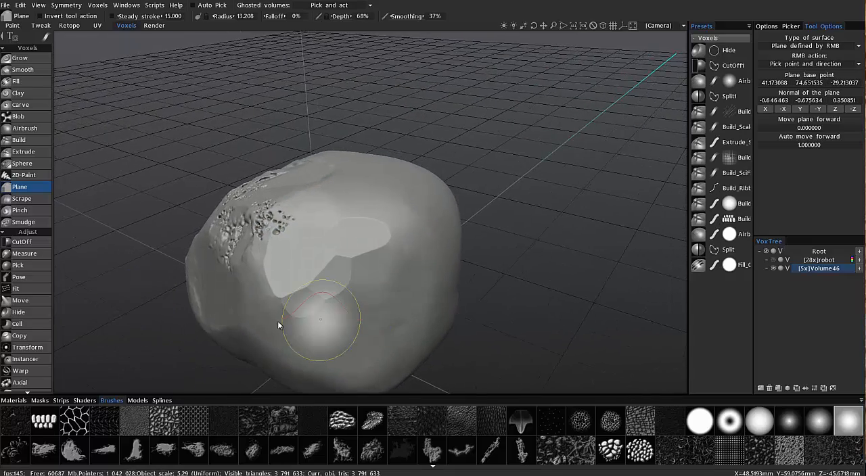
mouse_move(265, 315)
alt+mouse_down()
mouse_move(244, 296)
mouse_move(283, 305)
mouse_move(267, 219)
mouse_move(295, 282)
mouse_move(267, 290)
mouse_move(255, 261)
mouse_move(297, 218)
mouse_move(251, 220)
mouse_move(222, 307)
mouse_move(330, 256)
mouse_move(350, 299)
mouse_move(360, 289)
mouse_move(367, 213)
mouse_move(402, 269)
mouse_move(407, 222)
alt+mouse_up()
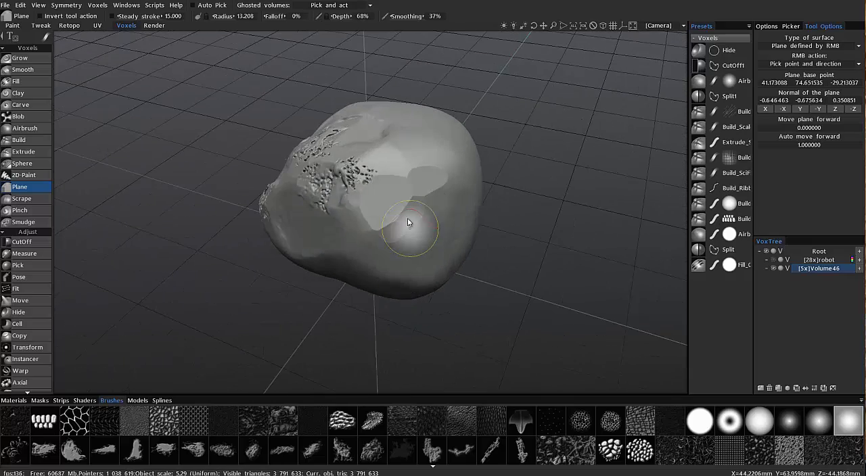
alt+drag(373, 270, 358, 257)
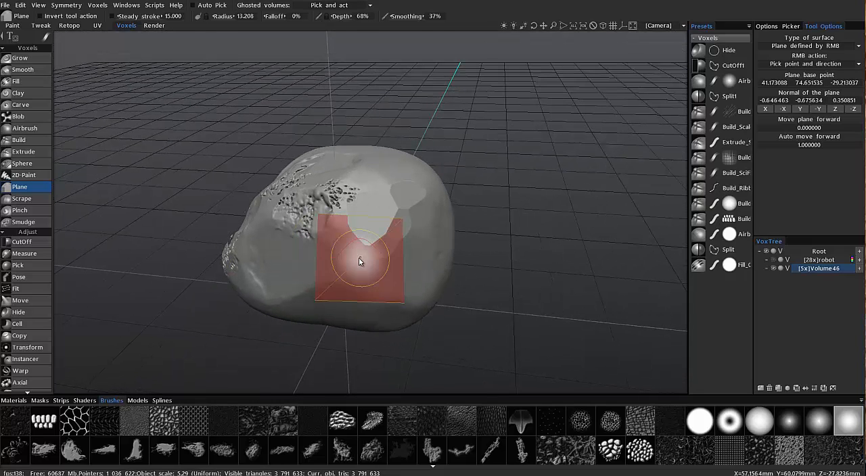
Change the plane-picking action to Pick point and forward direction, pick a plane, and flatten a facet below the existing ones
click(803, 65)
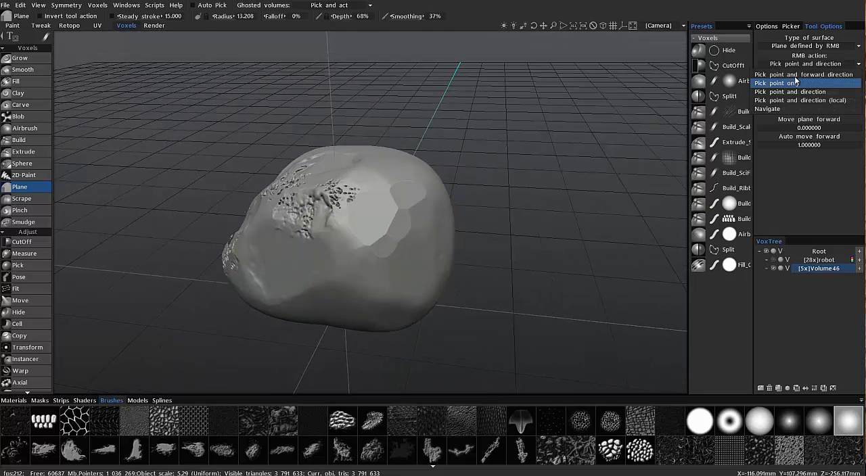
click(802, 86)
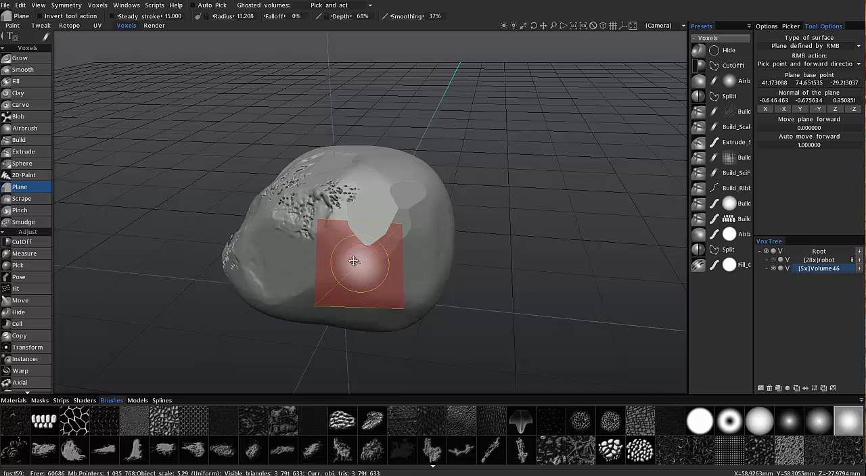
mouse_move(353, 261)
alt+mouse_down()
mouse_move(353, 329)
mouse_move(353, 264)
mouse_move(358, 270)
alt+mouse_up()
right_click(358, 269)
mouse_move(341, 235)
mouse_down()
mouse_move(351, 244)
mouse_move(311, 200)
mouse_up()
Set Auto move forward to 0 and flatten more of the surface between and beside the existing facets
click(813, 146)
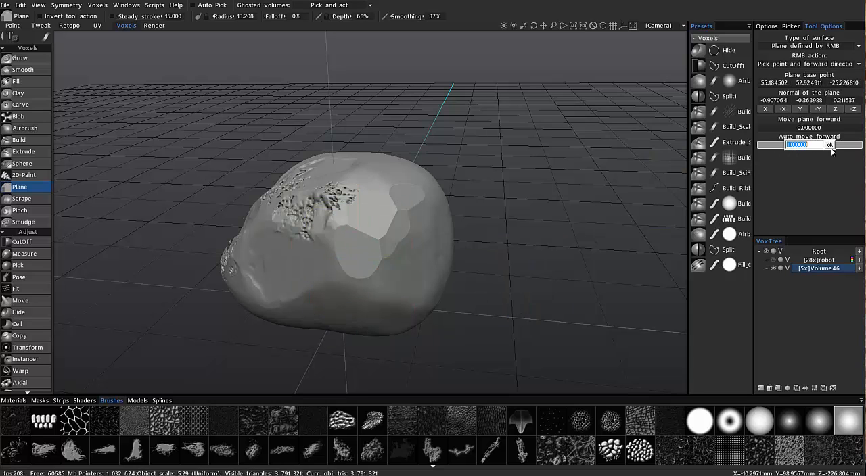
key(Return)
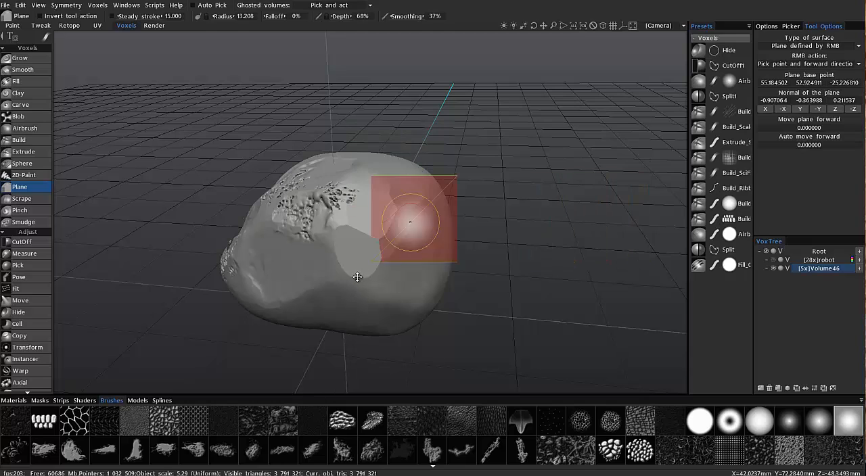
alt+drag(376, 302, 398, 286)
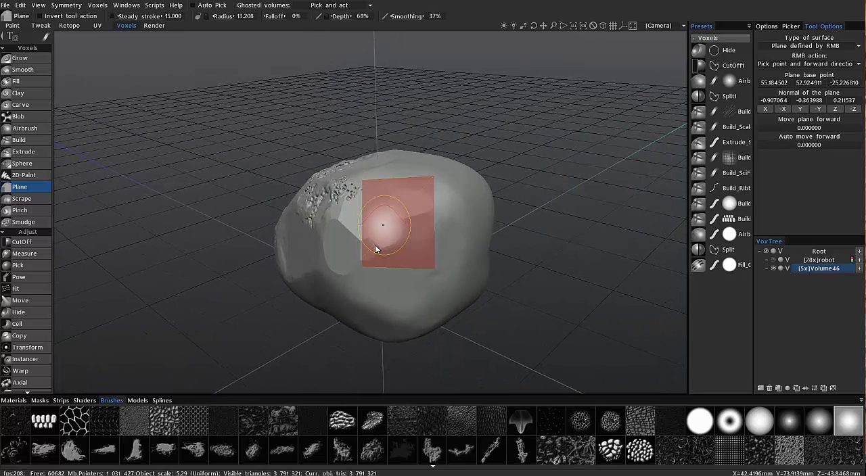
alt+drag(375, 245, 383, 239)
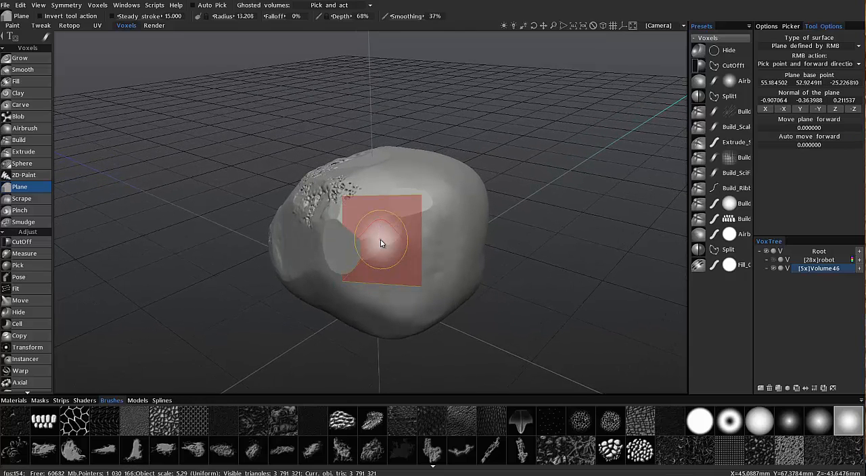
alt+drag(381, 243, 381, 279)
mouse_move(430, 231)
alt+mouse_down()
mouse_move(420, 244)
mouse_move(439, 224)
mouse_move(389, 251)
mouse_move(445, 220)
mouse_move(433, 223)
mouse_move(396, 247)
mouse_move(446, 226)
mouse_move(405, 204)
mouse_move(402, 226)
mouse_move(379, 242)
mouse_move(399, 216)
mouse_move(489, 183)
mouse_move(476, 193)
mouse_move(352, 171)
mouse_move(446, 168)
alt+mouse_up()
Pick a new plane with forward direction and flatten a ring around the faceted end of the volume
right_click(440, 221)
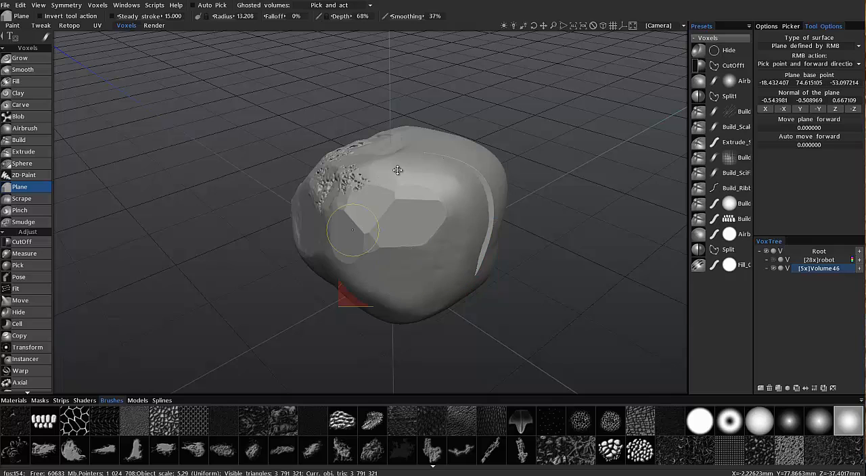
drag(462, 242, 408, 291)
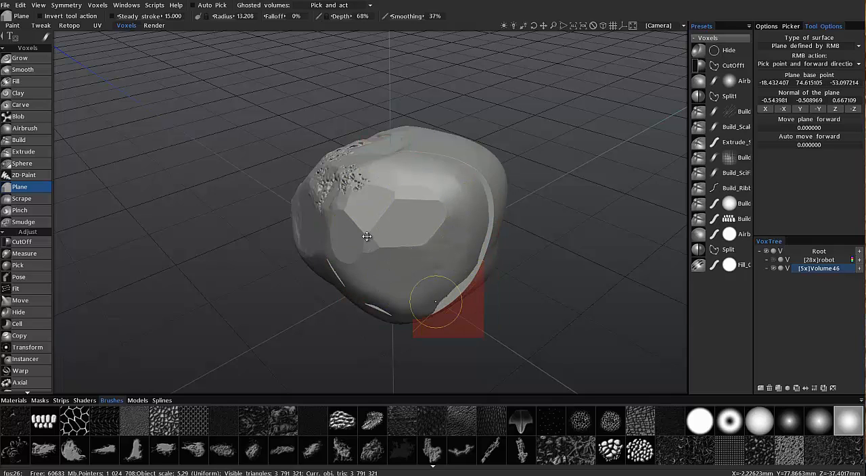
mouse_move(362, 168)
mouse_down()
mouse_move(347, 272)
mouse_move(351, 196)
mouse_up()
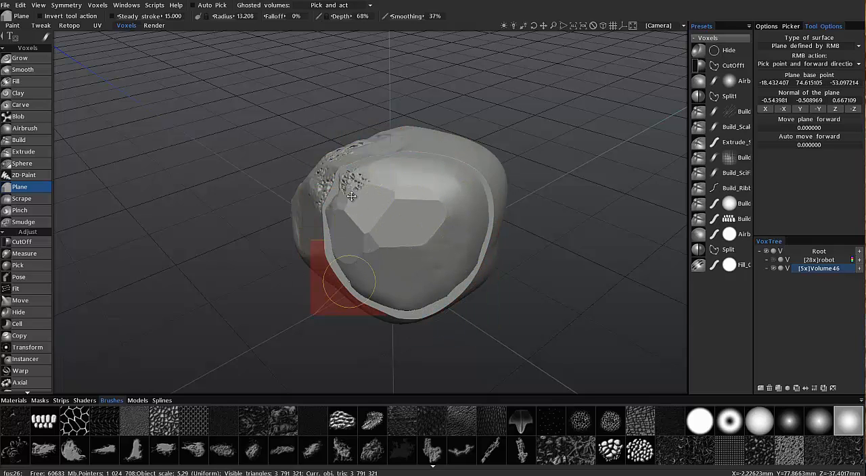
drag(444, 157, 469, 243)
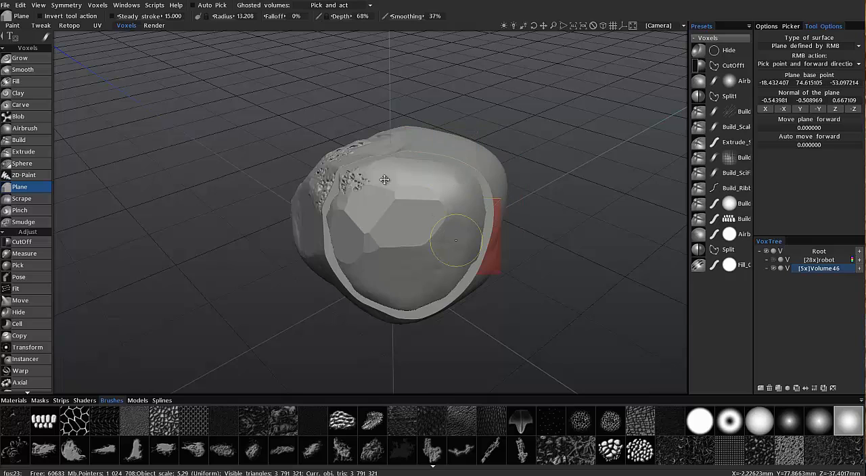
Switch the stroke mode to freehand lasso and flatten the whole area enclosed by the ring onto the plane
mouse_move(45, 37)
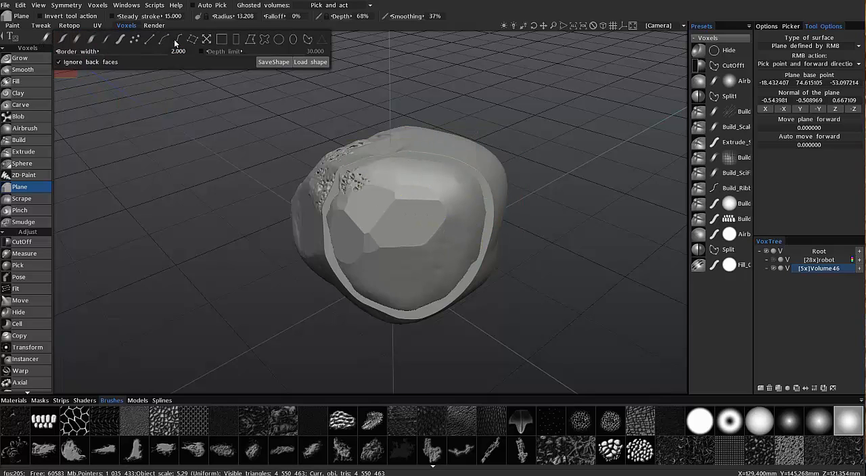
click(265, 40)
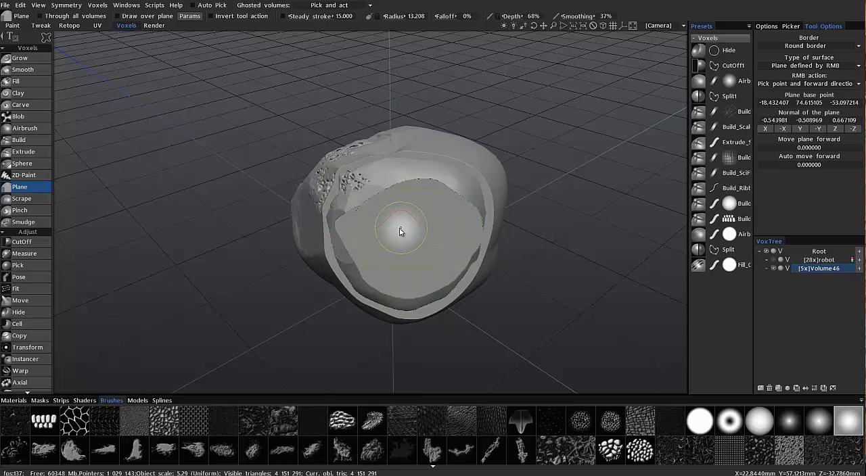
mouse_move(359, 224)
alt+mouse_down()
mouse_move(451, 291)
mouse_move(419, 214)
mouse_move(451, 251)
mouse_move(413, 249)
mouse_move(455, 252)
mouse_move(433, 344)
alt+mouse_up()
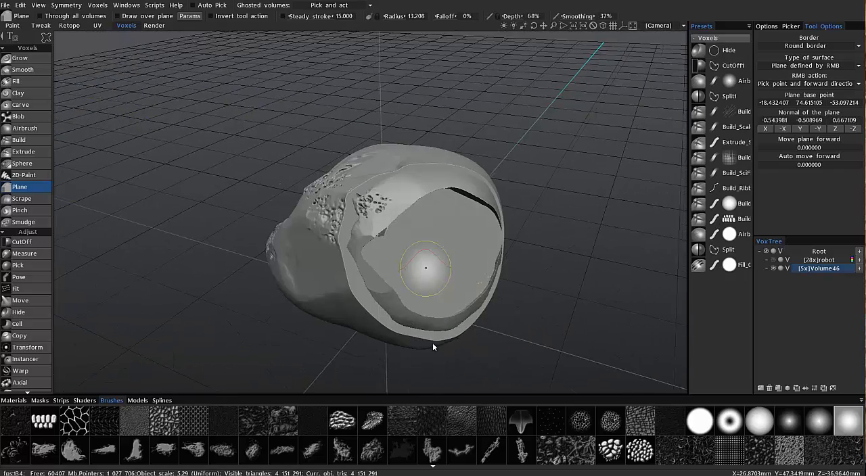
mouse_move(445, 391)
alt+mouse_down()
mouse_move(447, 362)
mouse_move(44, 84)
alt+mouse_up()
Return to the brush stroke mode and examine the flattened end from several sides
mouse_move(52, 39)
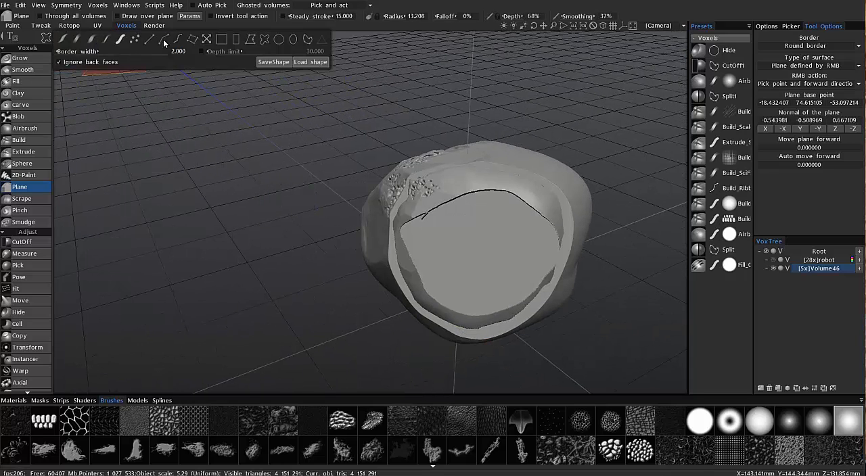
click(83, 38)
mouse_move(205, 82)
alt+mouse_down()
mouse_move(415, 151)
mouse_move(456, 193)
mouse_move(464, 186)
alt+mouse_up()
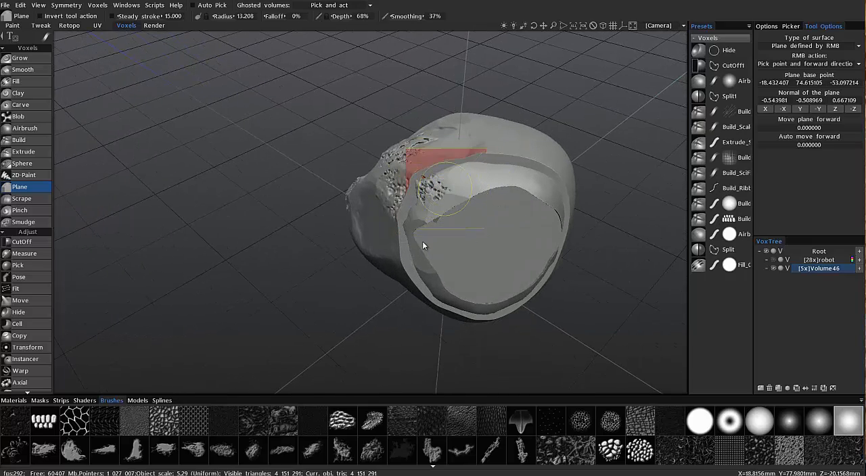
mouse_move(486, 291)
alt+mouse_down()
mouse_move(557, 212)
mouse_move(527, 203)
mouse_move(539, 239)
alt+mouse_up()
alt+drag(308, 205, 308, 205)
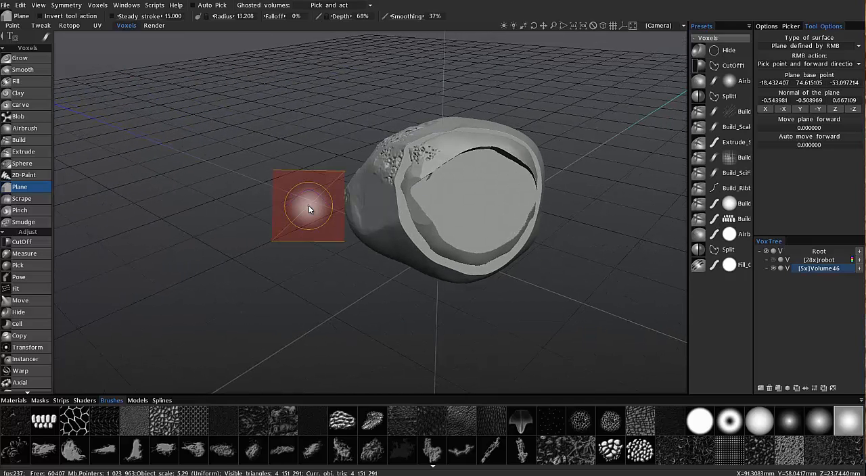
Undo the lasso flattening and the flattened ring around it
key(ctrl+z)
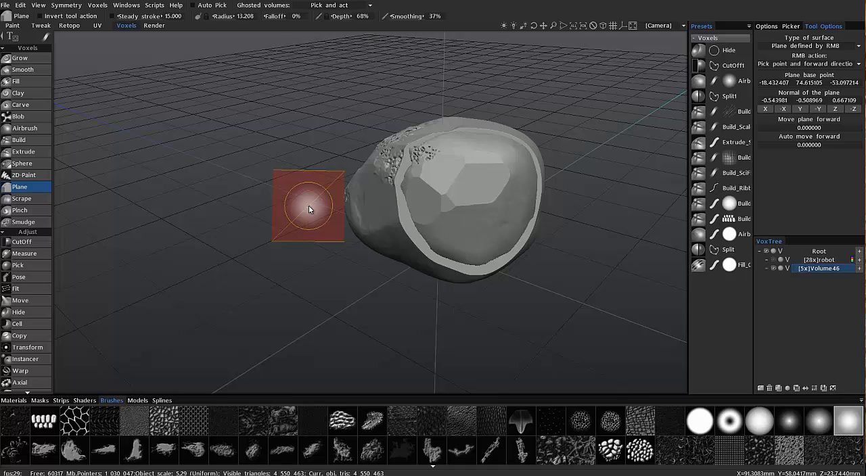
key(ctrl+z)
alt+drag(309, 206, 310, 207)
Set Auto move forward to 3, pick a plane below the facets, and flatten one large patch over the faceted area
alt+drag(448, 226, 765, 181)
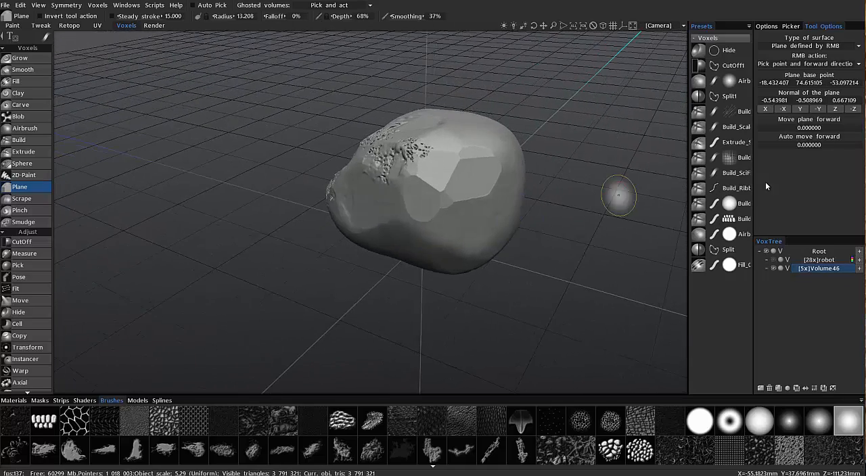
click(812, 143)
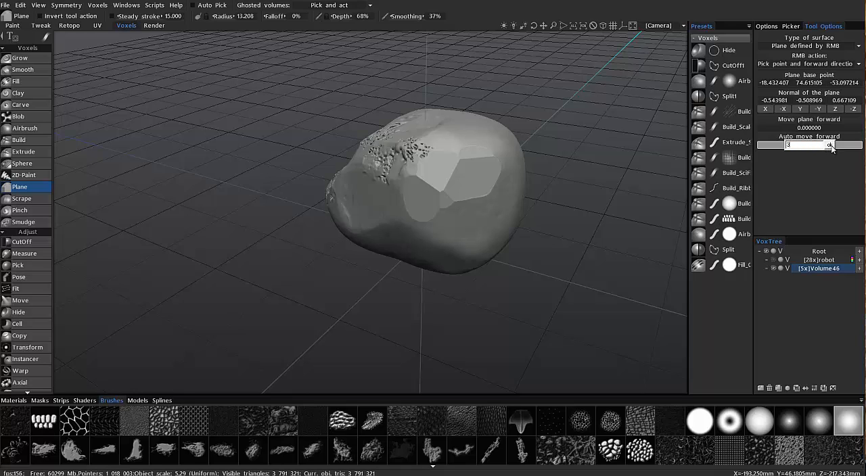
text(3)
key(Return)
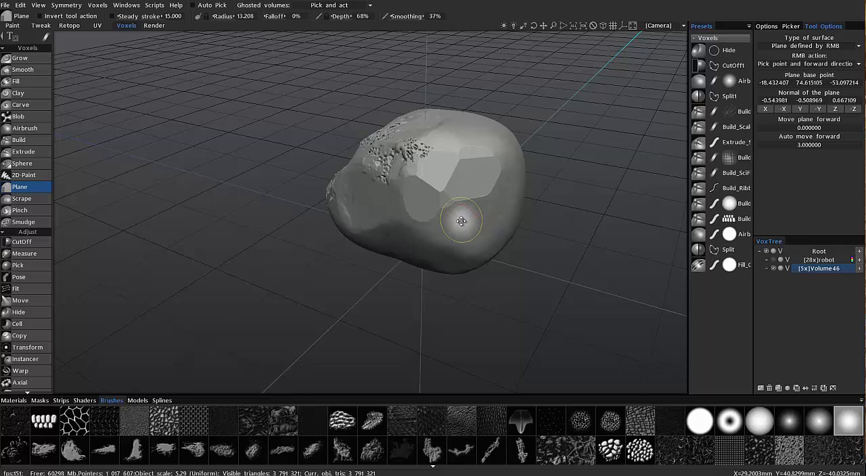
right_click(463, 218)
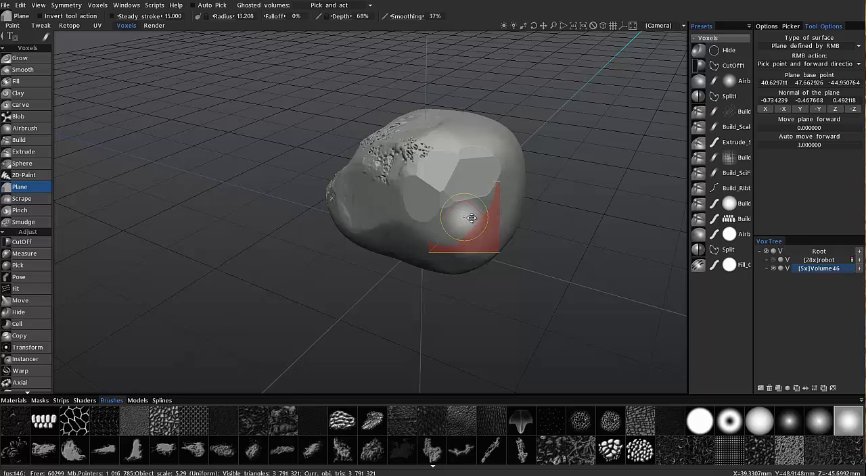
drag(471, 218, 455, 223)
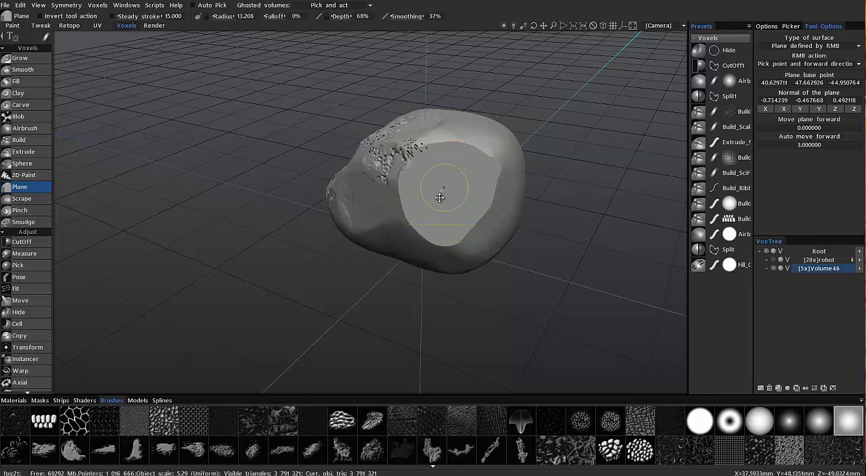
mouse_move(487, 185)
mouse_down()
mouse_move(488, 178)
mouse_move(479, 182)
mouse_up()
mouse_move(479, 182)
alt+mouse_down()
mouse_move(437, 246)
mouse_move(370, 187)
mouse_move(398, 198)
mouse_move(434, 177)
mouse_move(419, 201)
mouse_move(426, 229)
mouse_move(419, 187)
mouse_move(419, 199)
mouse_move(421, 179)
mouse_move(429, 202)
mouse_move(435, 181)
alt+mouse_up()
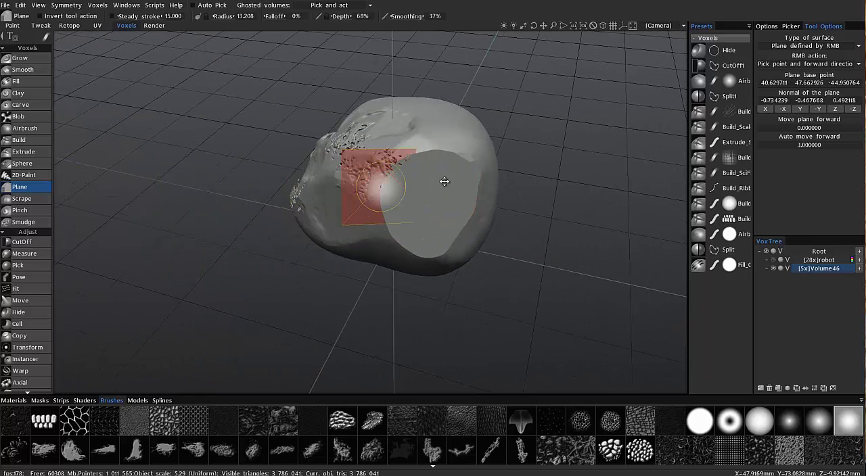
Cut a curved chunk off the side of the volume beside the flat patch using CutOff with a freehand lasso
click(27, 243)
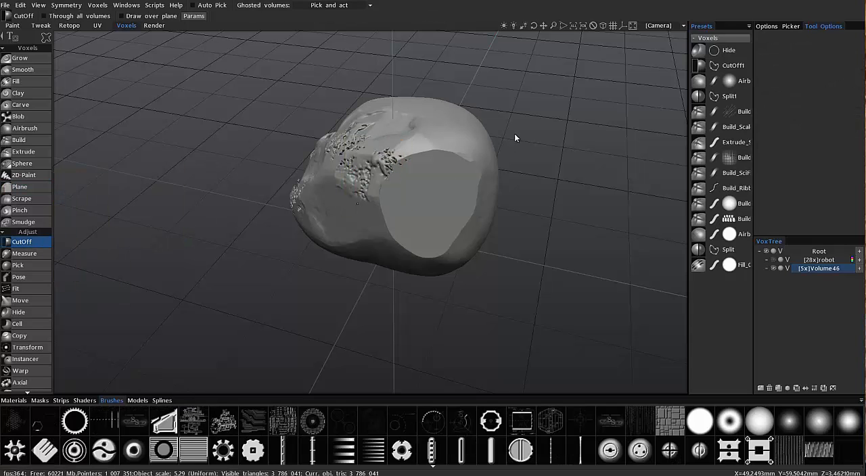
alt+drag(476, 101, 486, 104)
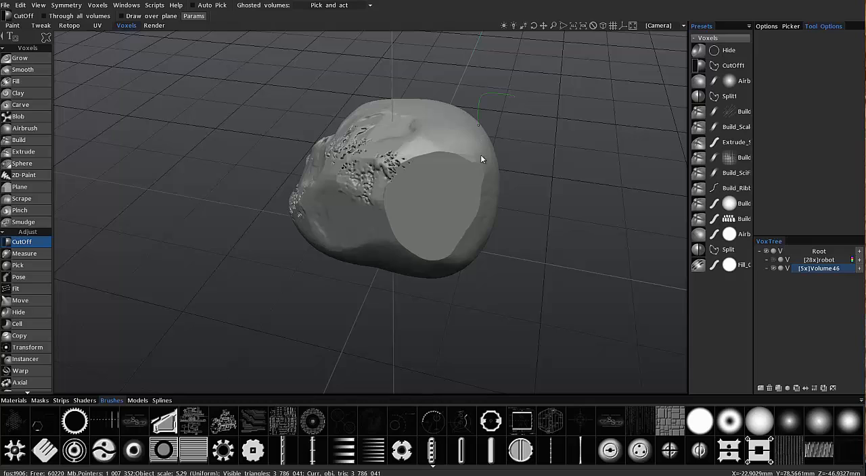
drag(546, 115, 552, 115)
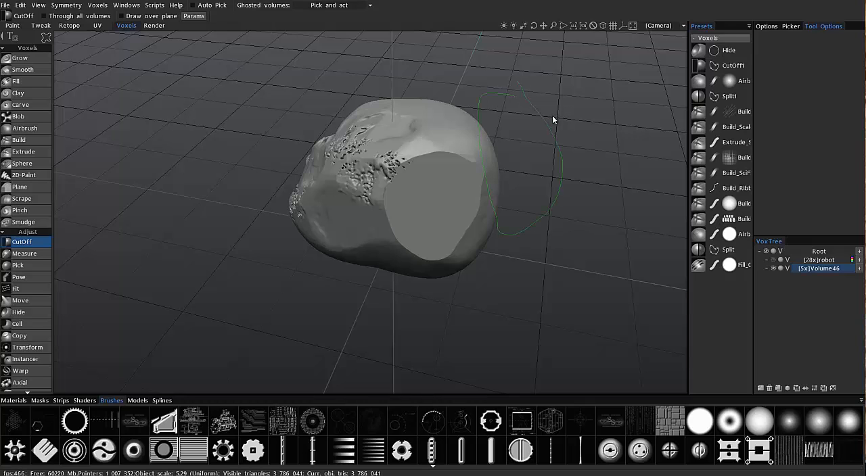
mouse_move(443, 115)
alt+mouse_down()
mouse_move(458, 180)
mouse_move(413, 166)
alt+mouse_up()
mouse_move(67, 39)
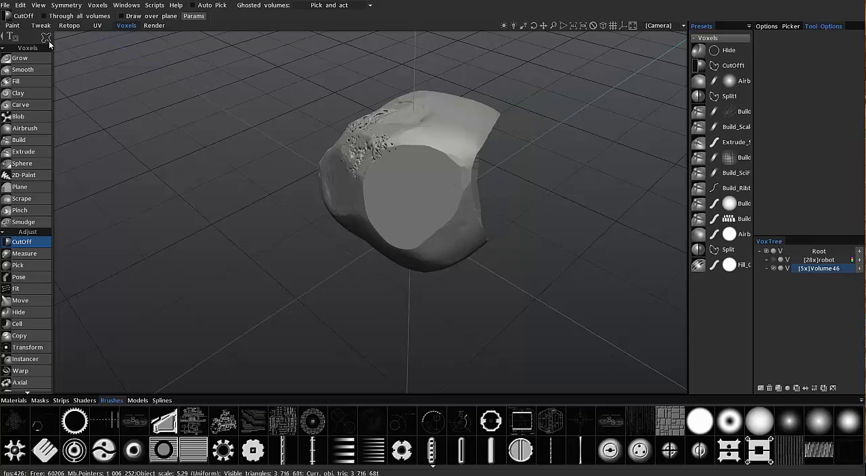
mouse_move(221, 54)
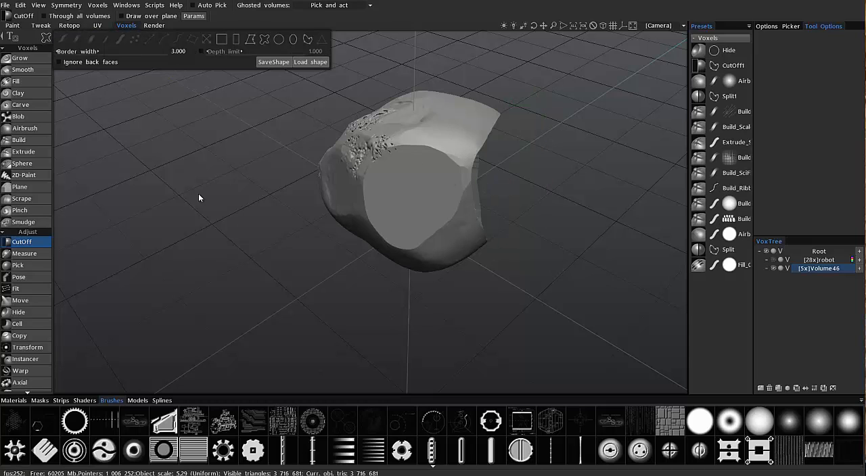
alt+drag(198, 193, 229, 187)
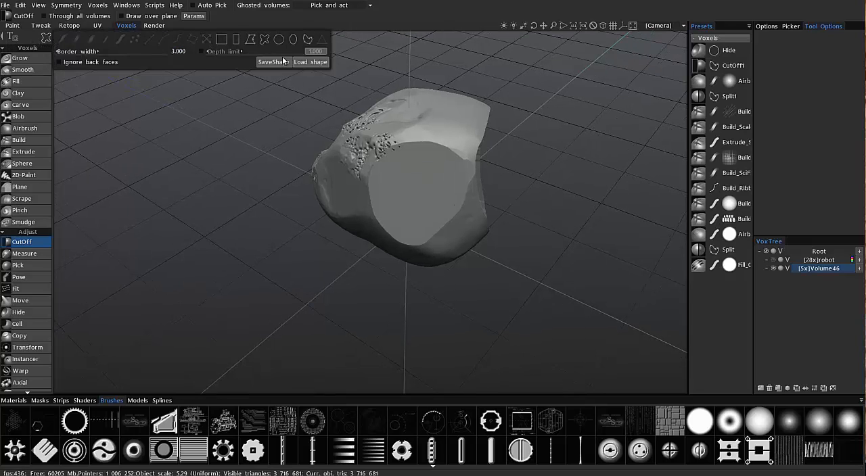
mouse_move(409, 192)
alt+mouse_down()
mouse_move(416, 178)
mouse_move(425, 188)
alt+mouse_up()
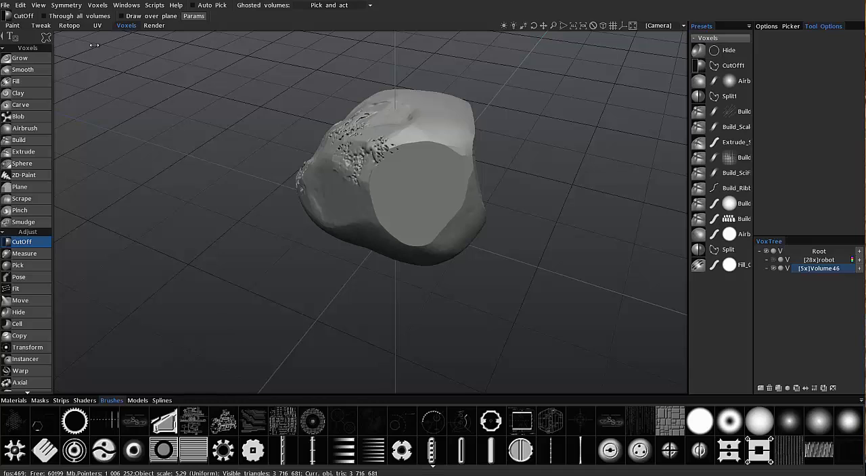
mouse_move(215, 52)
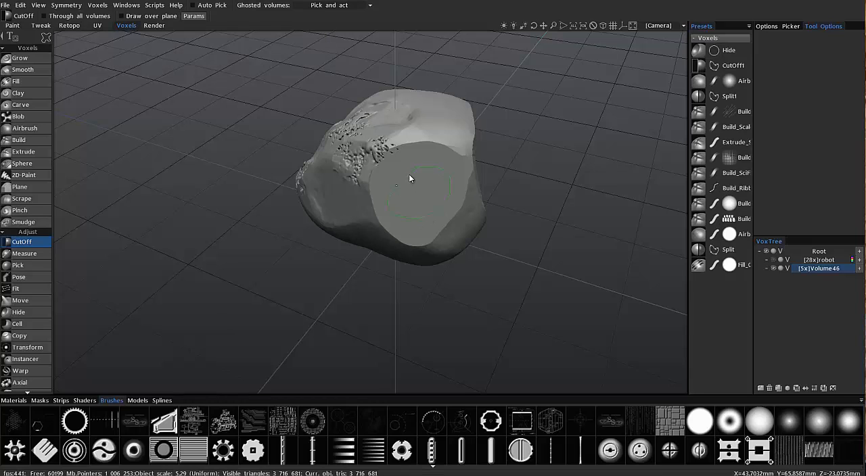
Cut a small wedge-shaped notch and a shallow rounded recess into the flat patch with the CutOff tool
drag(408, 174, 410, 173)
mouse_move(426, 202)
alt+mouse_down()
mouse_move(408, 152)
mouse_move(420, 216)
alt+mouse_up()
alt+drag(410, 184, 405, 181)
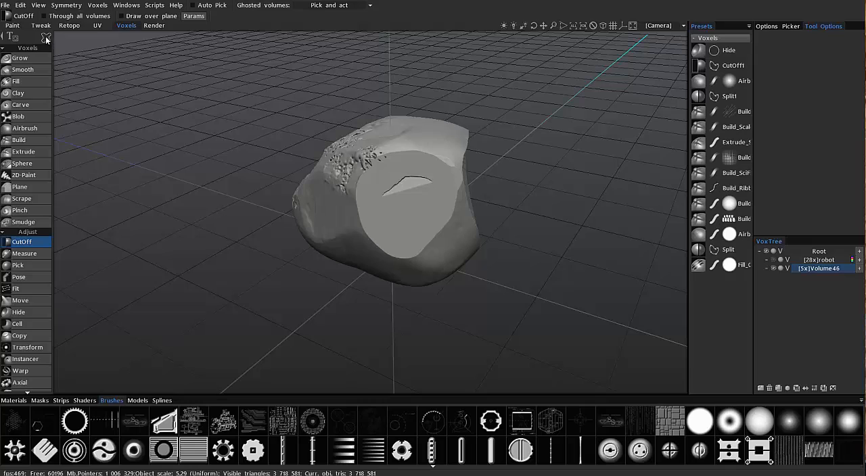
mouse_move(46, 36)
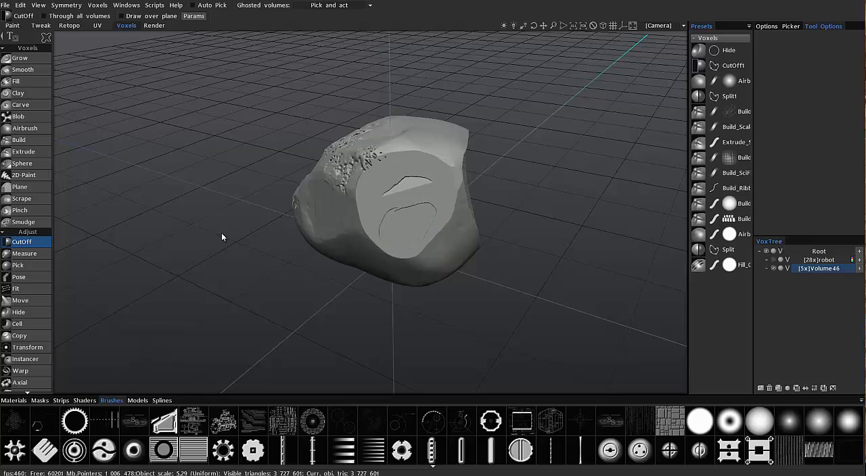
alt+drag(221, 233, 320, 293)
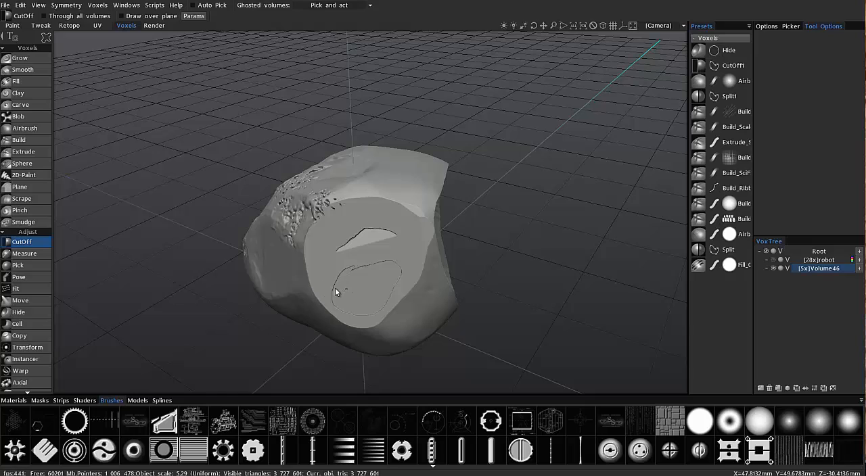
alt+drag(258, 122, 271, 186)
alt+middle_drag(290, 220, 347, 221)
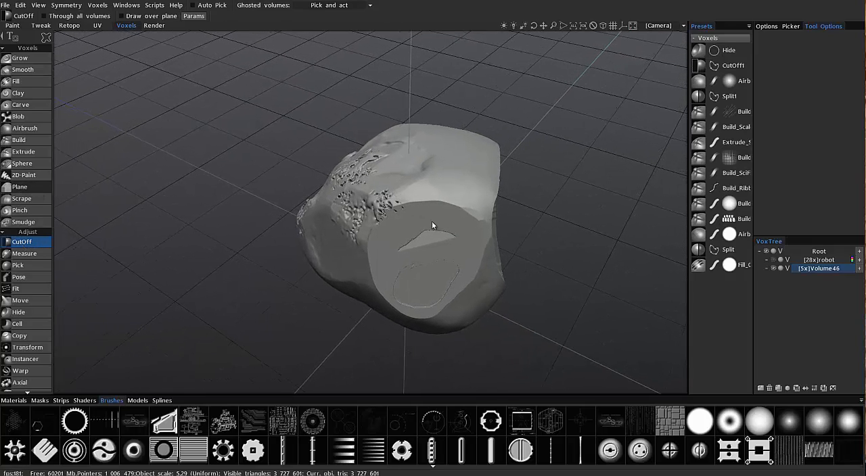
Undo both CutOff recesses in the flat patch and the curved cut on the side of the volume
click(20, 187)
mouse_move(433, 225)
alt+mouse_down()
mouse_move(407, 280)
mouse_move(422, 288)
mouse_move(414, 290)
mouse_move(411, 256)
mouse_move(411, 287)
mouse_move(419, 284)
mouse_move(381, 289)
alt+mouse_up()
alt+drag(425, 247, 431, 247)
alt+drag(457, 262, 360, 227)
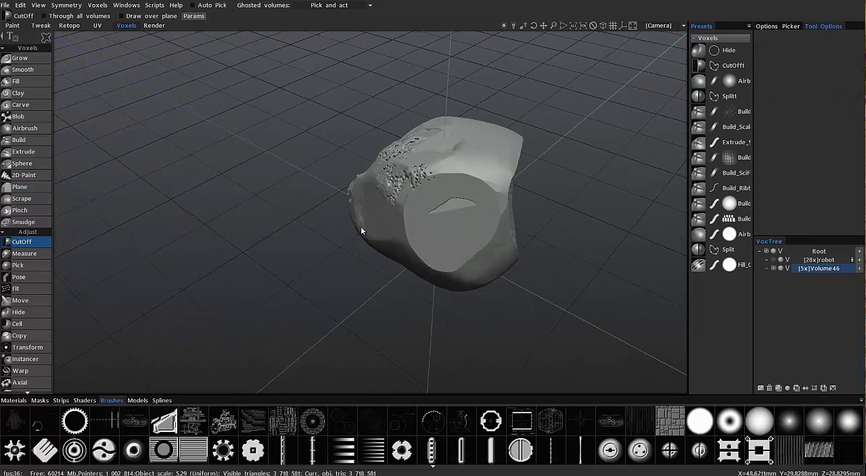
key(ctrl+z)
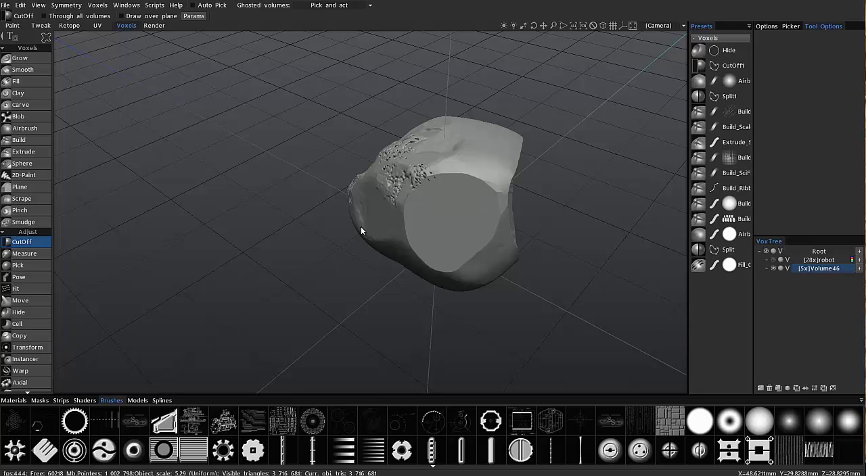
key(ctrl+z)
key(ctrl+z)
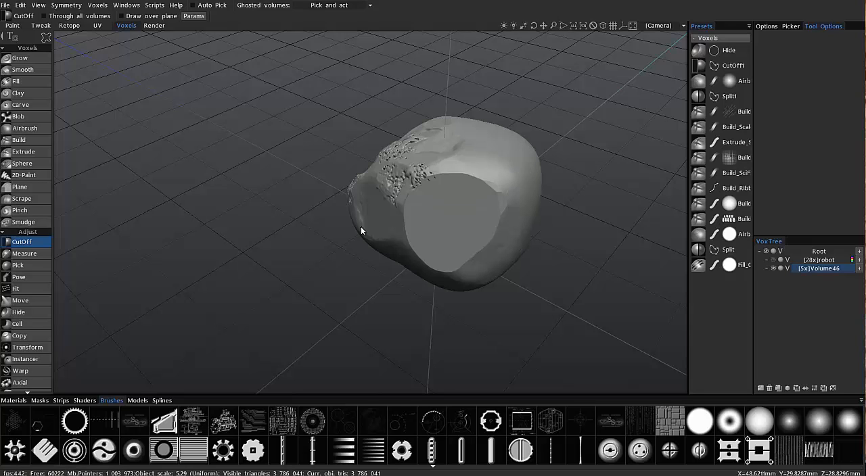
Activate the Plane tool, set the RMB action to Pick point and direction, and pick a plane on the rounded upper surface
click(28, 191)
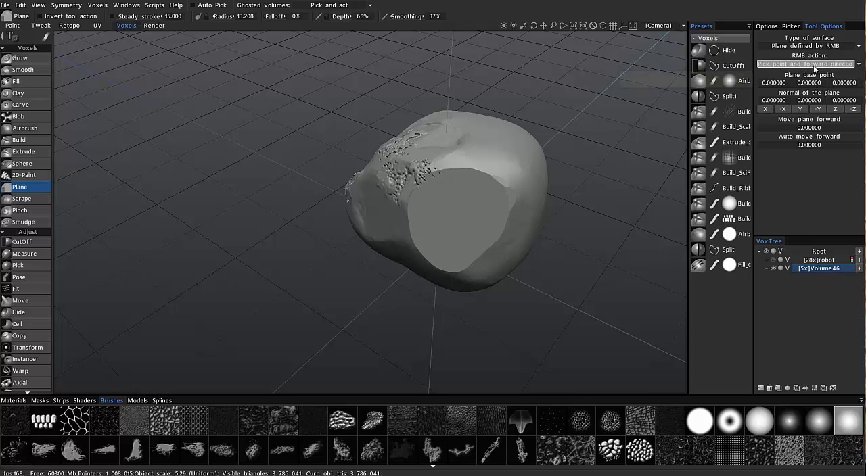
click(814, 65)
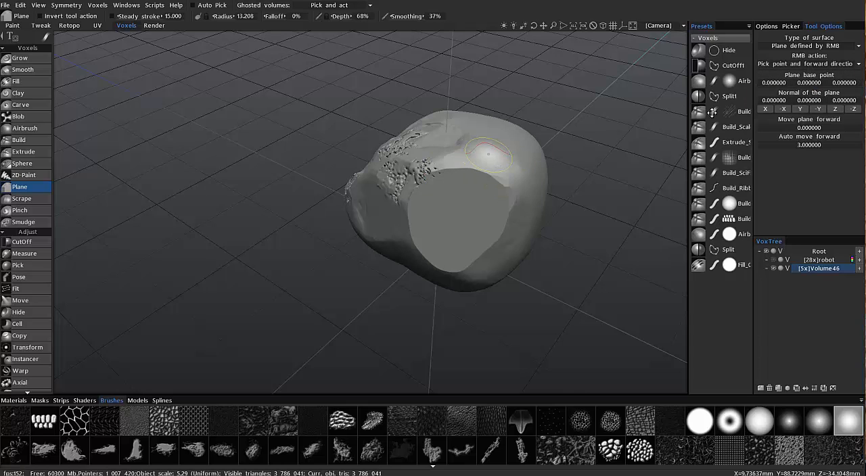
click(810, 64)
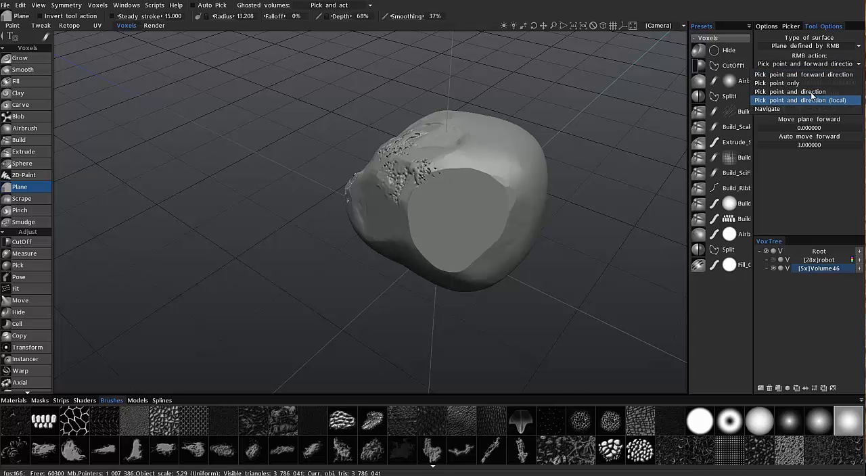
click(811, 92)
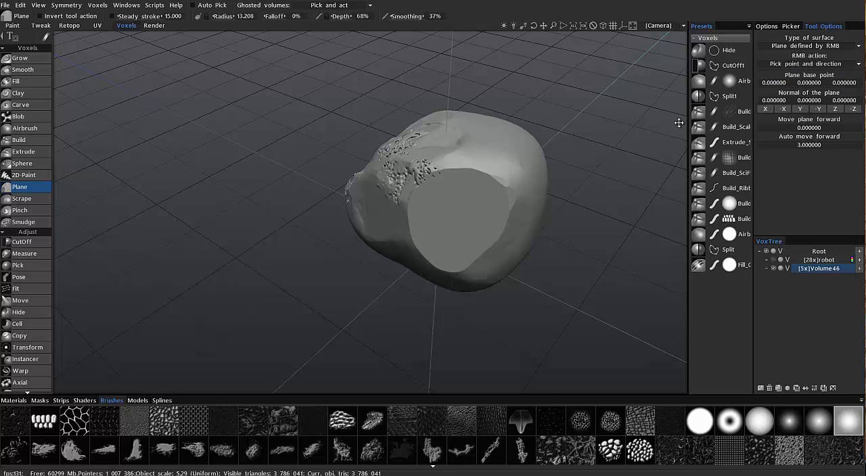
right_click(504, 140)
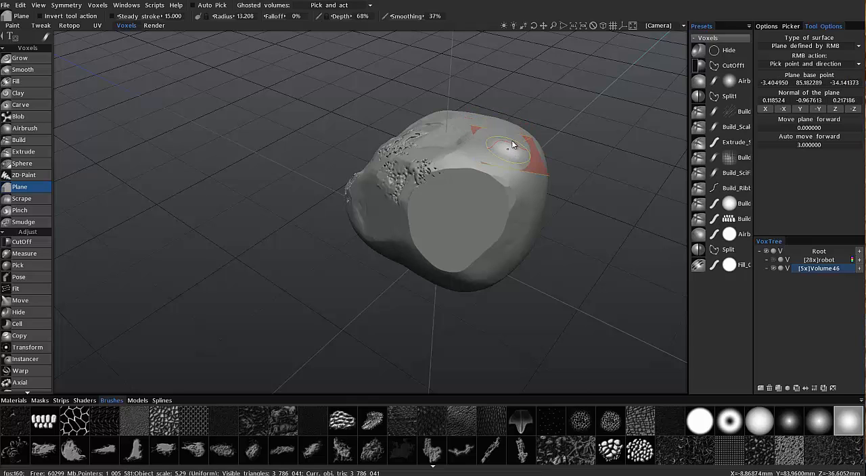
right_click(496, 138)
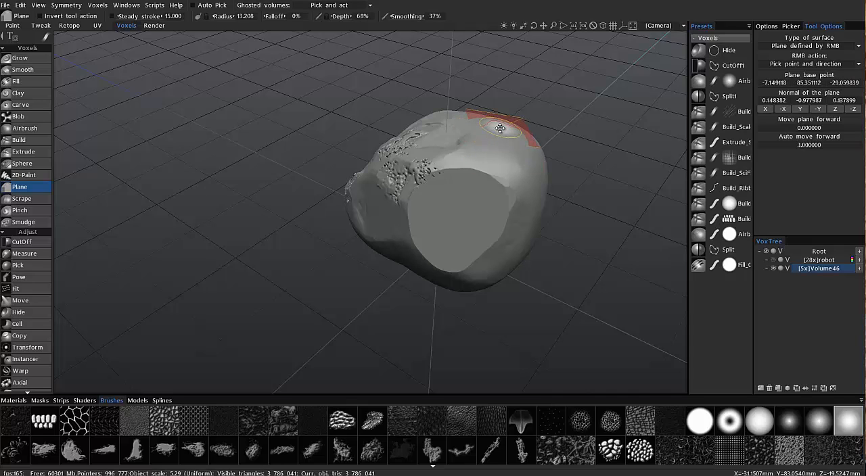
click(809, 145)
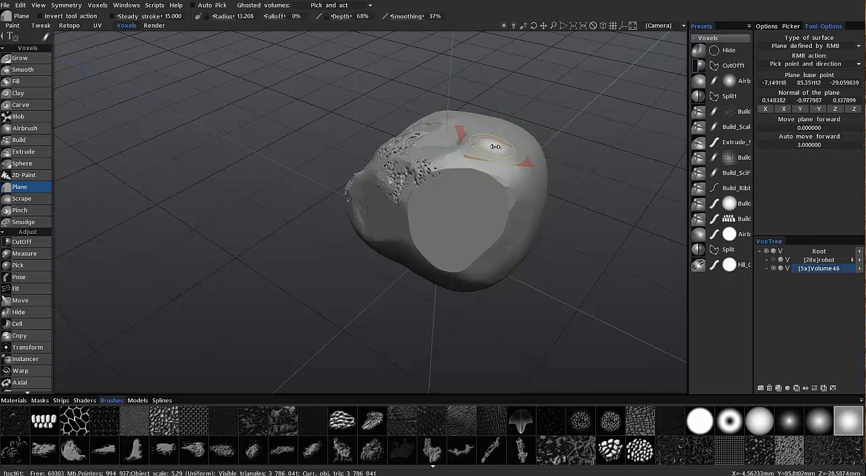
Ghost Volume46 and keep the Ghosted volumes behaviour at Pick and act
click(780, 268)
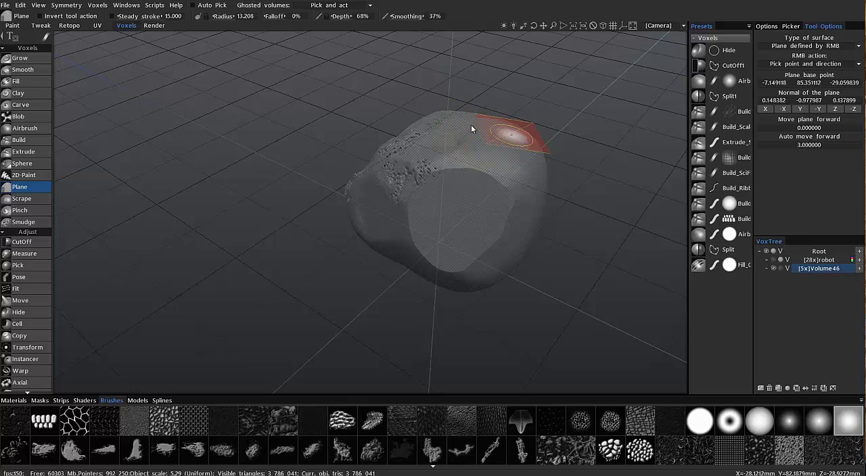
click(337, 6)
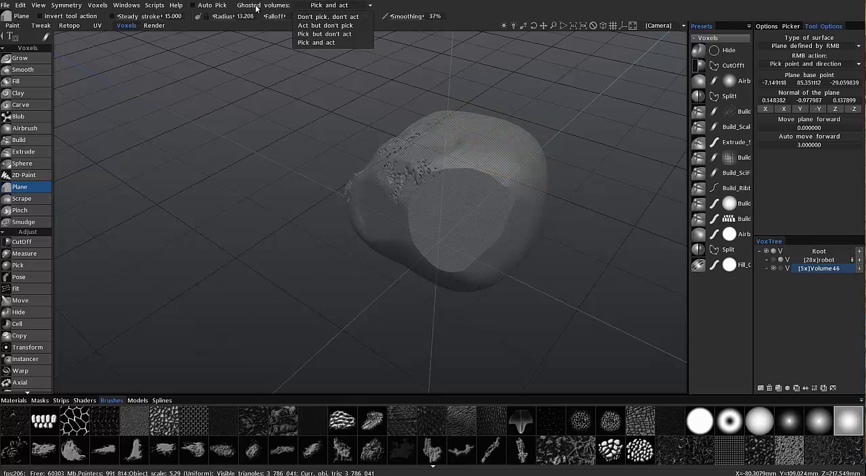
click(326, 6)
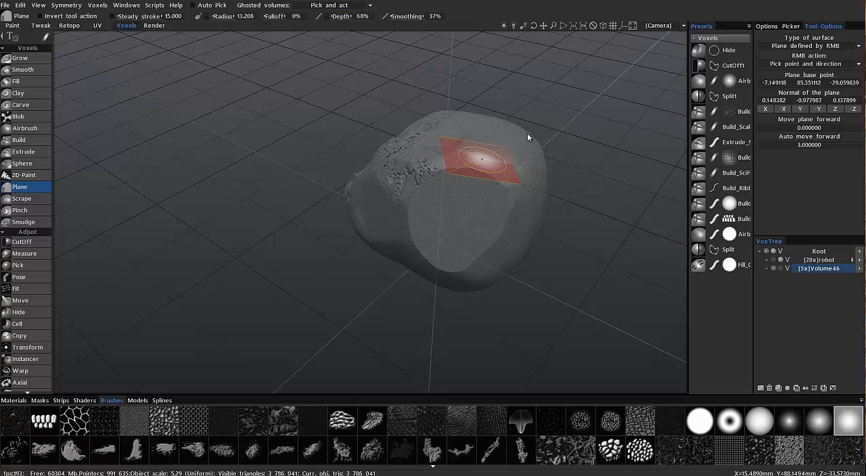
click(337, 7)
click(312, 43)
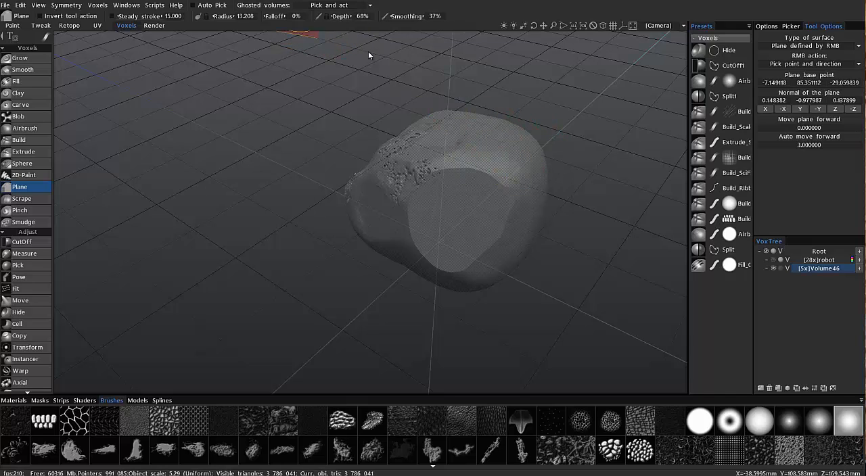
Pick a plane on the rounded upper surface, flatten that area on the ghosted volume, and unghost Volume46
mouse_move(488, 182)
mouse_down()
mouse_move(511, 179)
mouse_move(505, 156)
mouse_up()
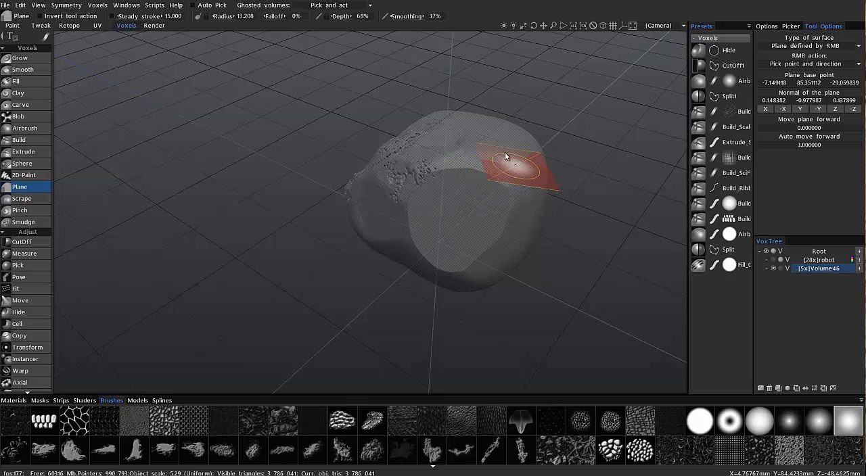
right_click(507, 149)
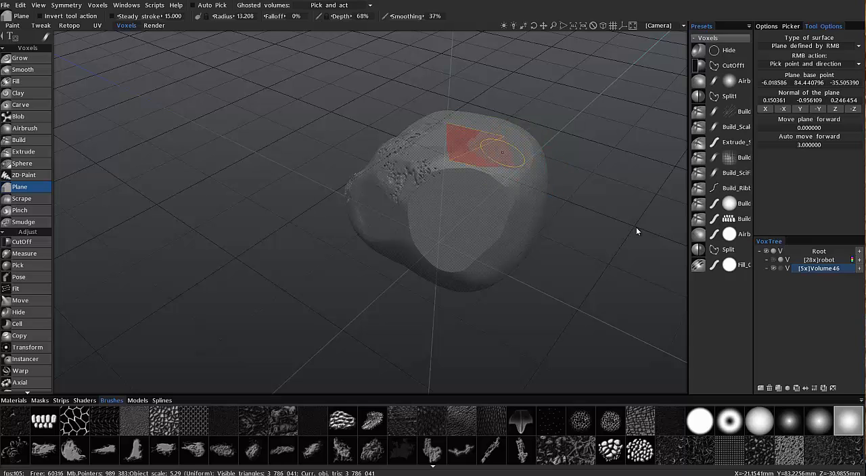
click(781, 270)
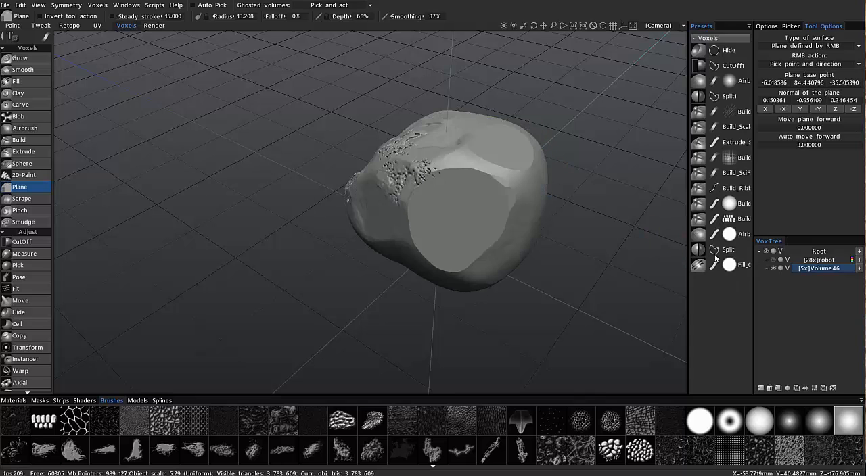
alt+drag(421, 164, 683, 274)
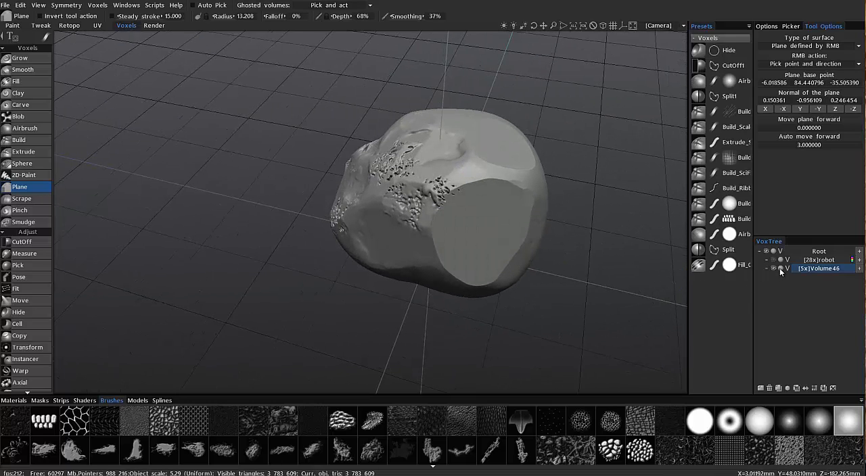
Ghost Volume46 again, pick a plane on its large flat end, and switch the stroke mode to circle
click(780, 268)
alt+drag(521, 236, 472, 236)
mouse_move(51, 36)
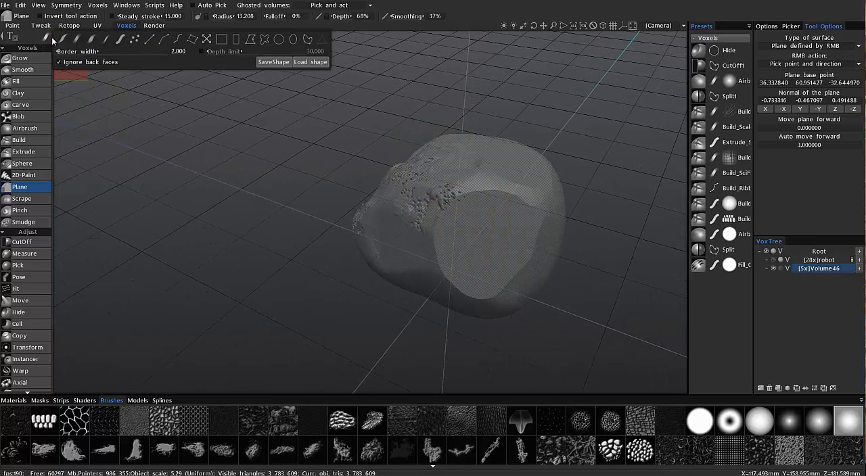
click(278, 40)
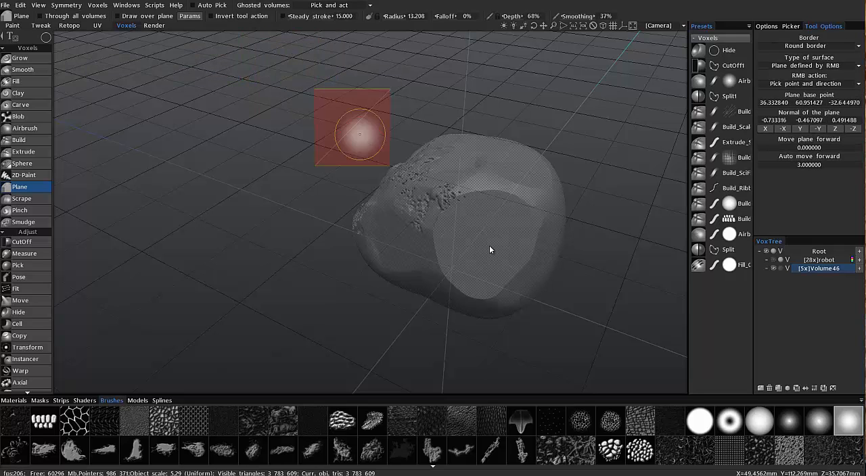
mouse_move(489, 245)
alt+mouse_down()
mouse_move(447, 177)
mouse_move(486, 249)
mouse_move(498, 242)
mouse_move(481, 243)
alt+mouse_up()
Set the Plane tool's Auto move forward to 5
click(812, 164)
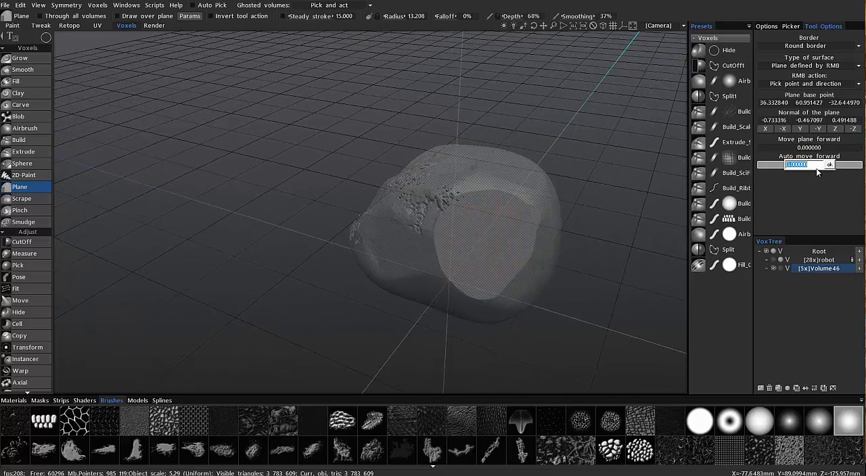
text(5)
key(Return)
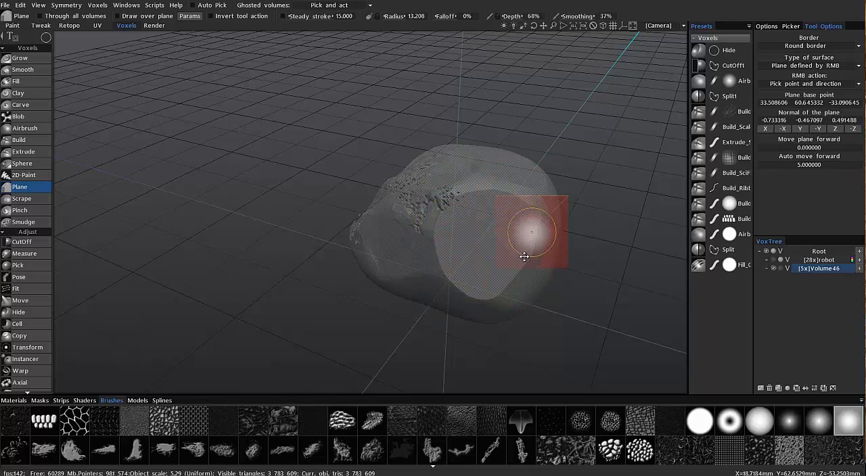
Try a circular recess about 110 x 110 pix in the flat end of the ghosted volume, and undo it
mouse_move(504, 217)
alt+mouse_down()
mouse_move(516, 219)
mouse_move(483, 226)
alt+mouse_up()
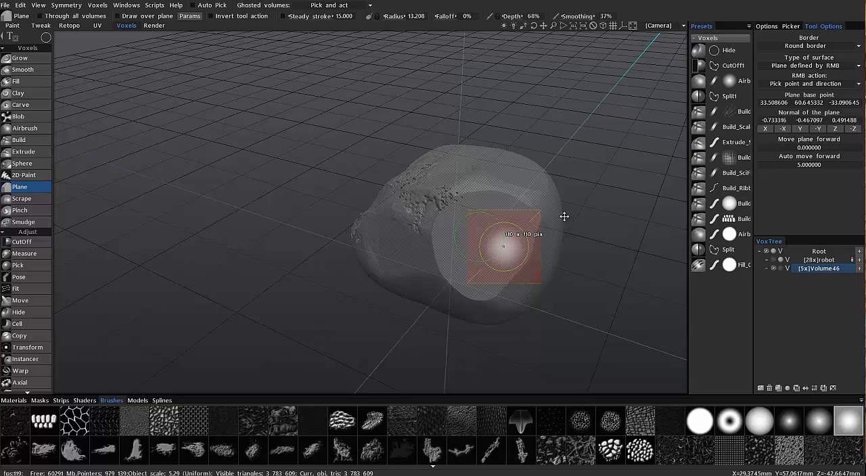
alt+drag(330, 247, 73, 57)
mouse_move(418, 229)
alt+mouse_down()
mouse_move(431, 225)
mouse_move(429, 201)
mouse_move(459, 234)
mouse_move(68, 97)
mouse_move(64, 230)
alt+mouse_up()
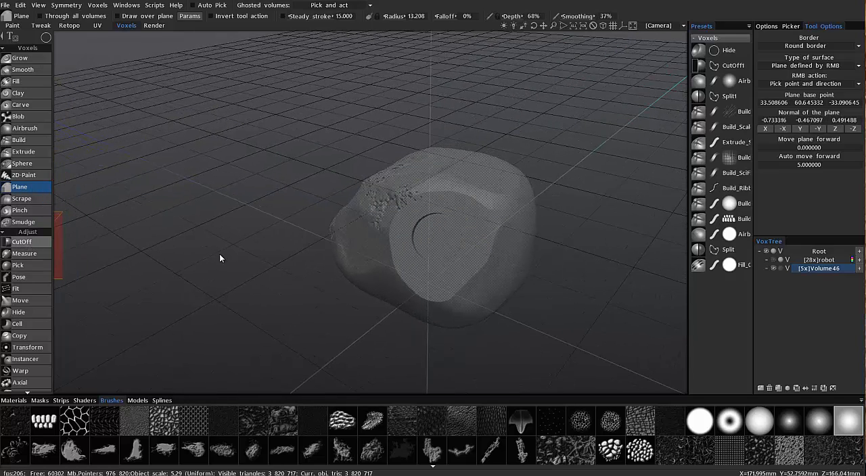
mouse_move(406, 249)
alt+mouse_down()
mouse_move(420, 247)
mouse_move(429, 228)
mouse_move(469, 325)
mouse_move(433, 285)
alt+mouse_up()
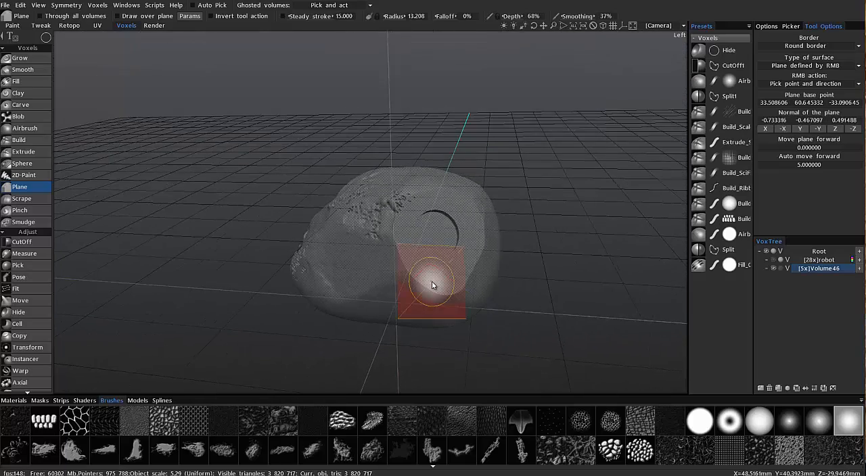
key(ctrl+z)
key(ctrl+z)
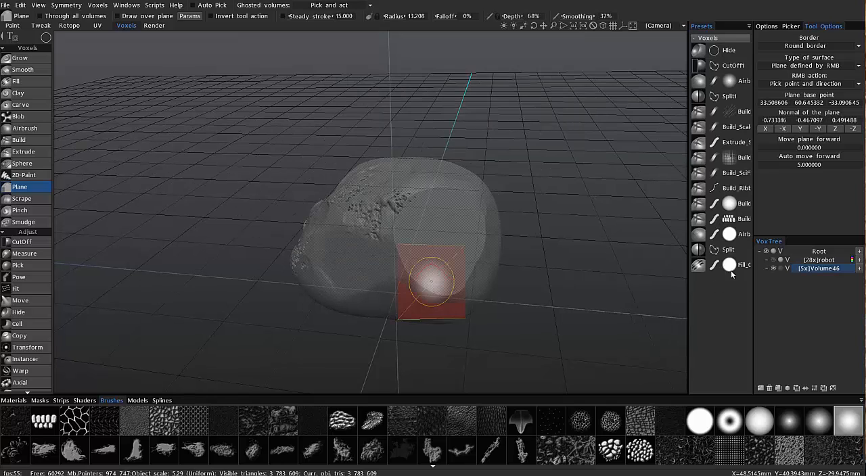
Hide Volume46, and show and select the robot volume
click(774, 268)
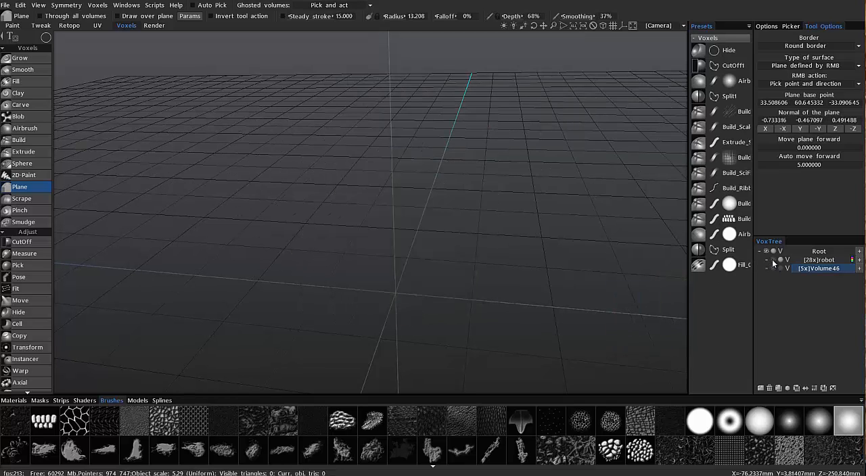
click(814, 261)
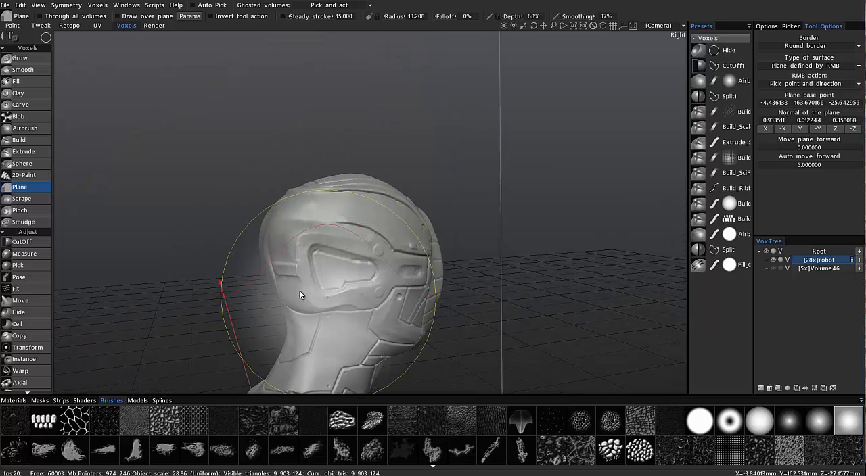
Pick a plane on the side of the robot's head with a 5.5 brush radius, and return to the brush stroke mode
right_click(358, 251)
scroll(355, 250, down, 9)
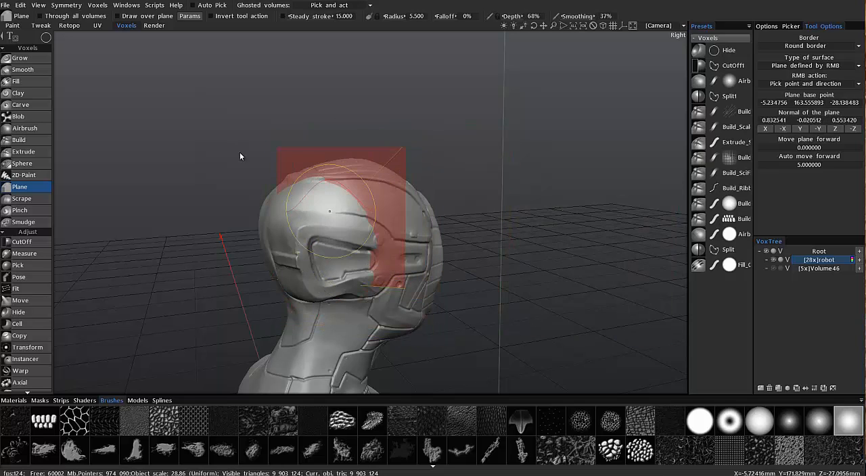
alt+drag(298, 195, 128, 177)
click(43, 39)
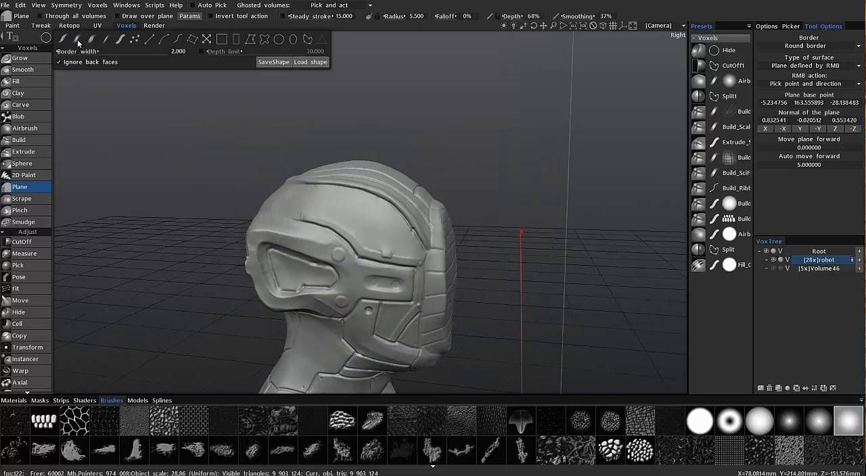
click(79, 39)
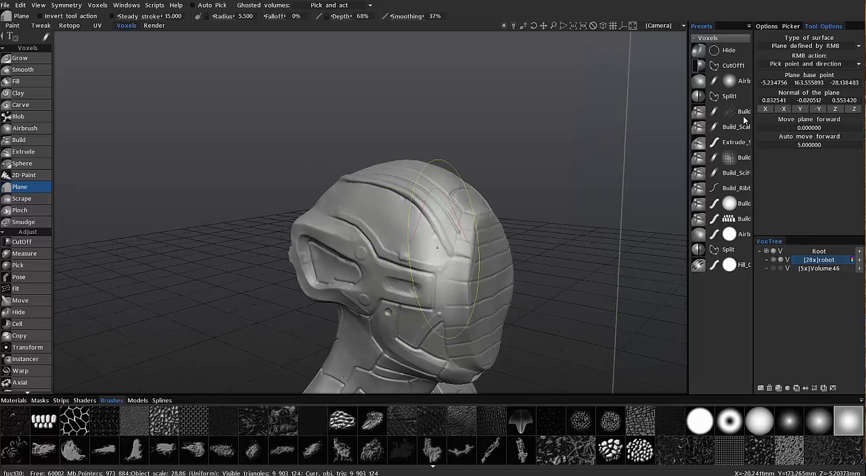
Keep Plane defined by RMB as the surface type and pick a plane on the side of the robot's head
click(809, 47)
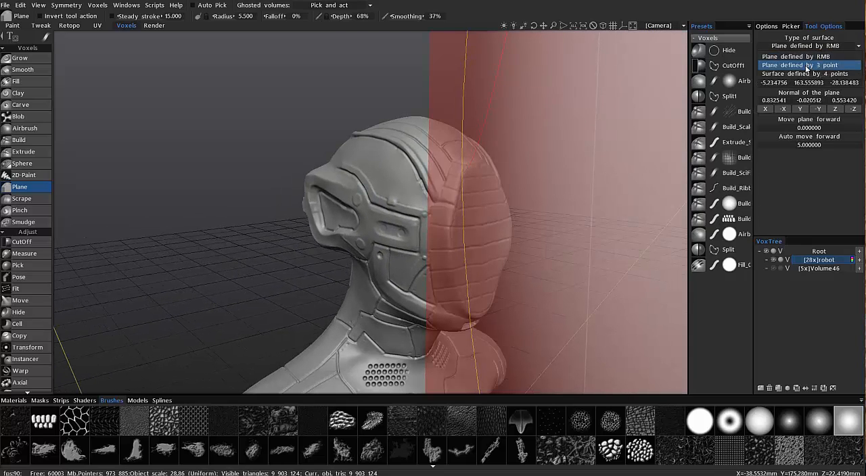
click(795, 57)
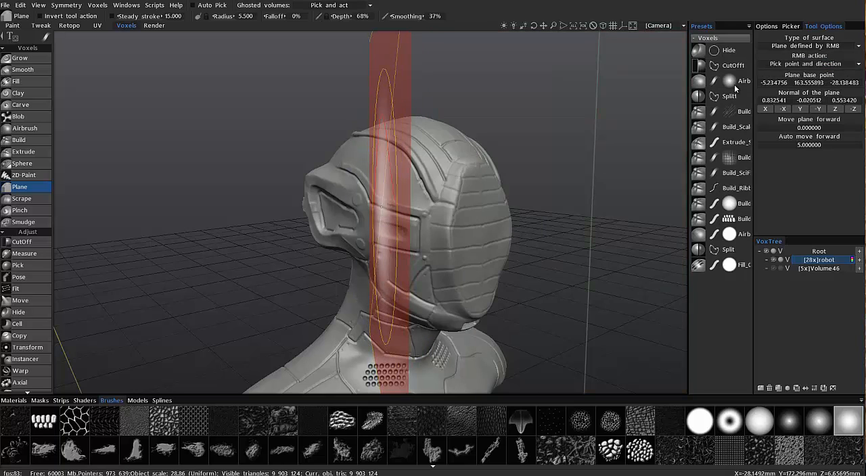
click(803, 47)
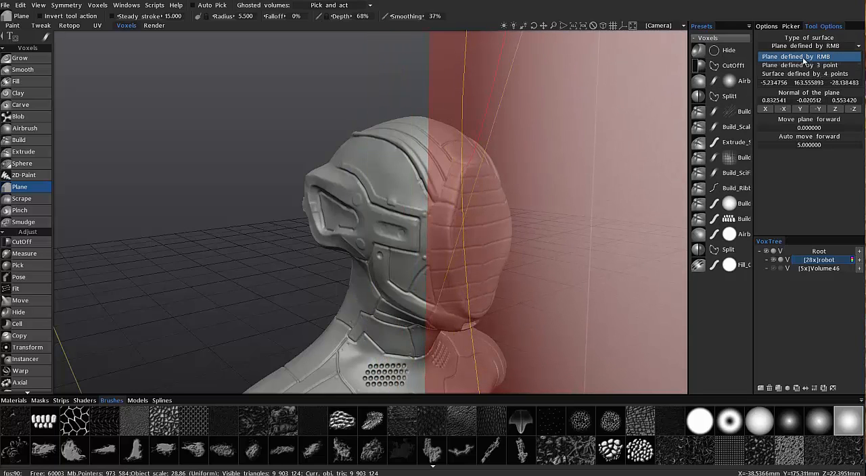
click(803, 60)
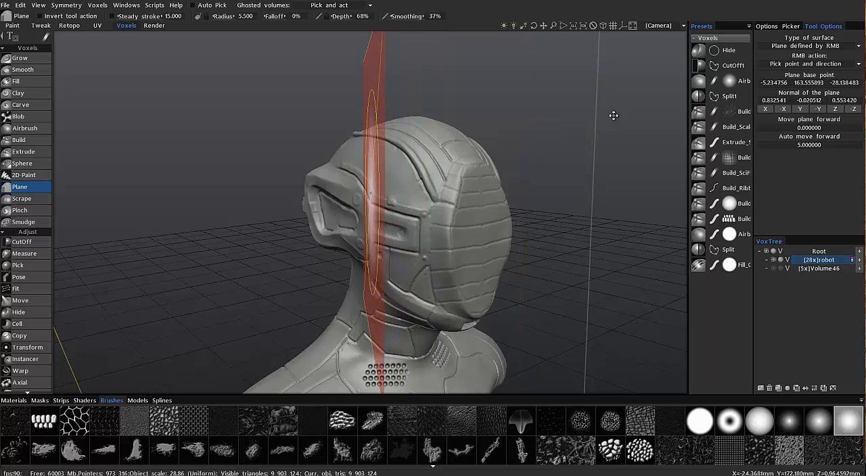
right_click(367, 192)
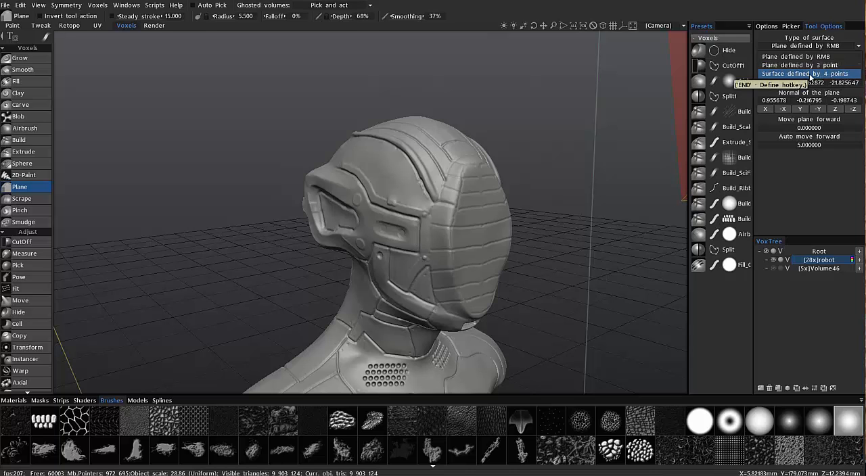
Change the surface type to Surface defined by 4 points and reposition points 1 and 2 on the side of the robot's head
click(810, 74)
alt+drag(402, 232, 720, 125)
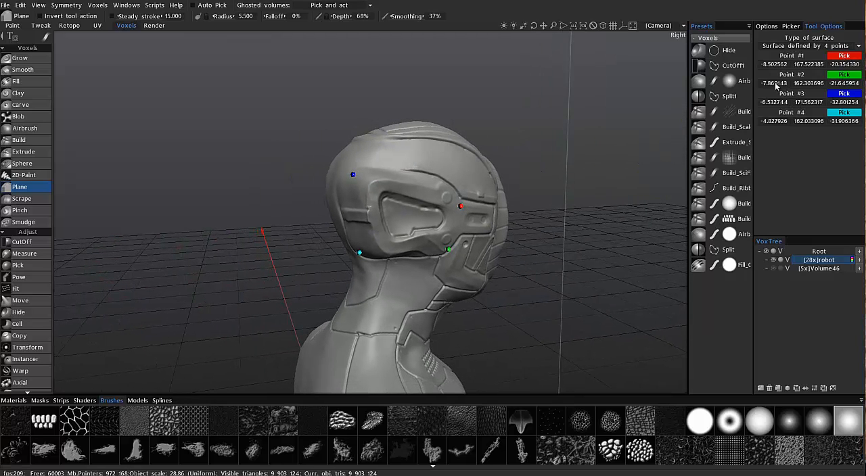
mouse_move(460, 206)
mouse_down()
mouse_move(453, 180)
mouse_move(438, 196)
mouse_move(410, 191)
mouse_up()
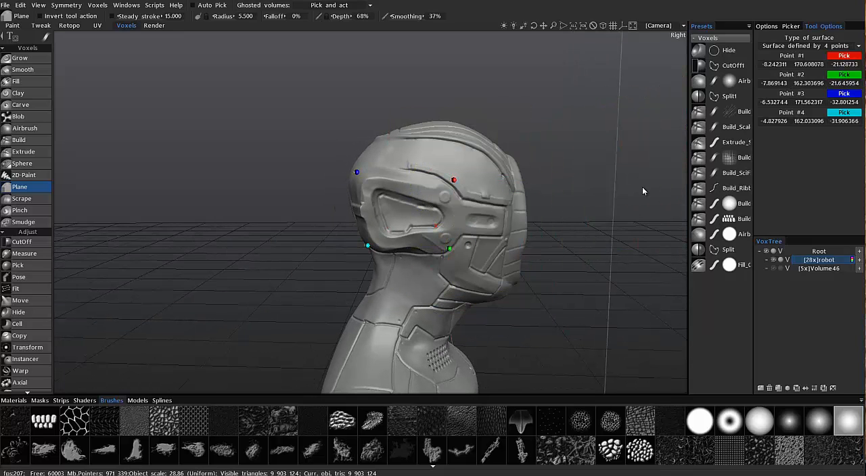
mouse_move(449, 249)
mouse_down()
mouse_move(453, 260)
mouse_move(384, 244)
mouse_move(461, 270)
mouse_up()
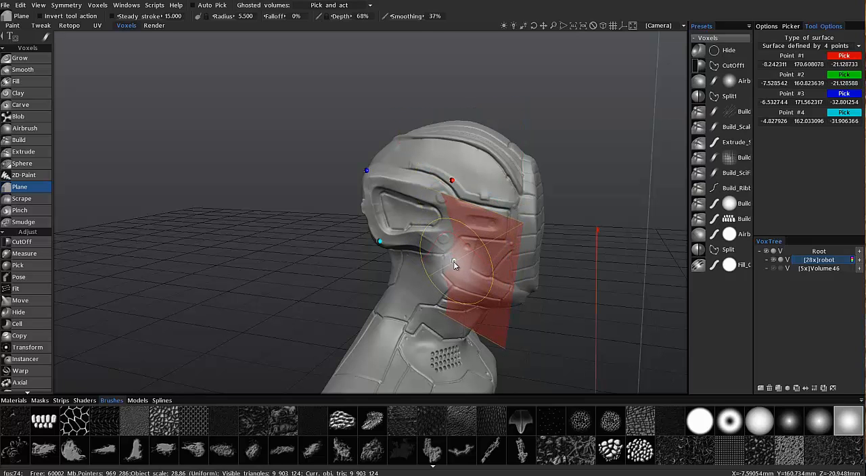
drag(455, 260, 446, 248)
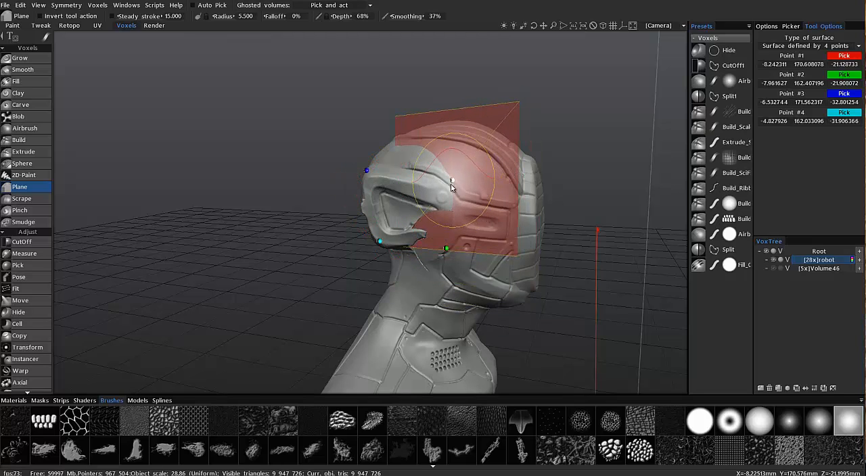
Move surface point 1 down toward the front edge of the ear cup, and undo the test flattening on the head
drag(452, 187, 443, 196)
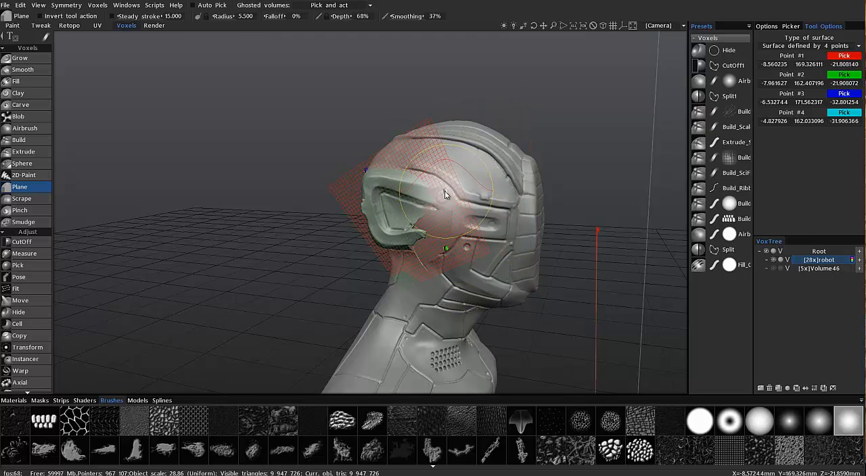
drag(443, 194, 443, 193)
drag(443, 189, 276, 160)
key(ctrl+z)
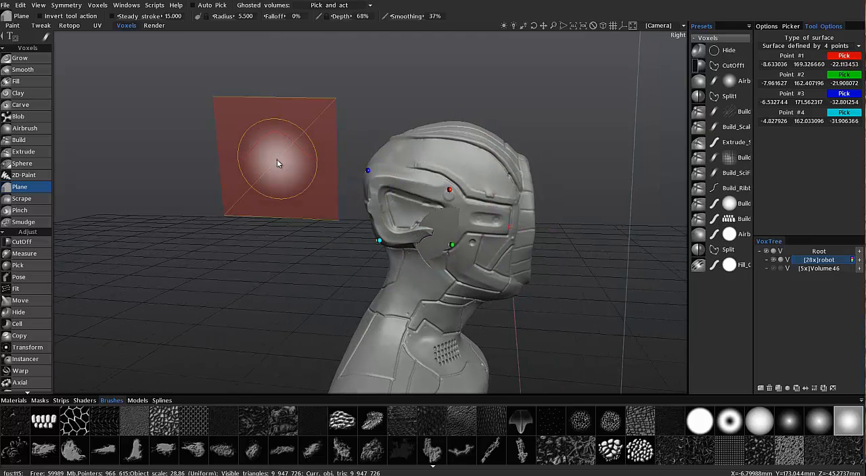
key(ctrl+z)
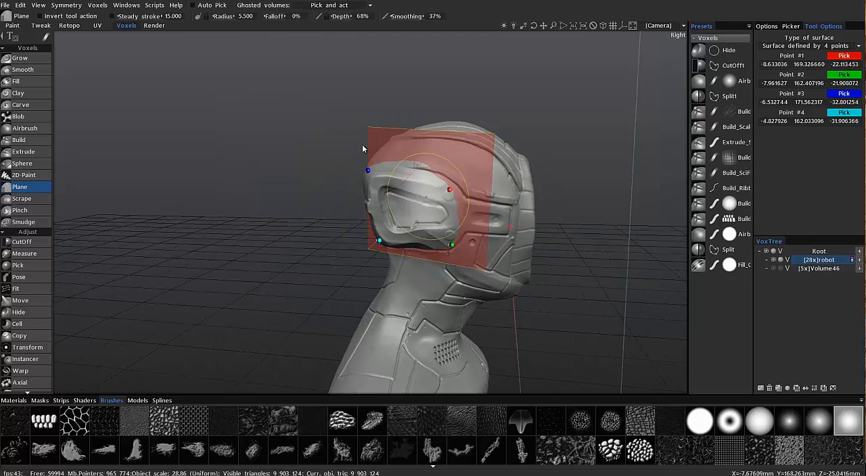
Reposition surface points 3 and 4 at the rear edge of the ear cup
drag(400, 175, 490, 177)
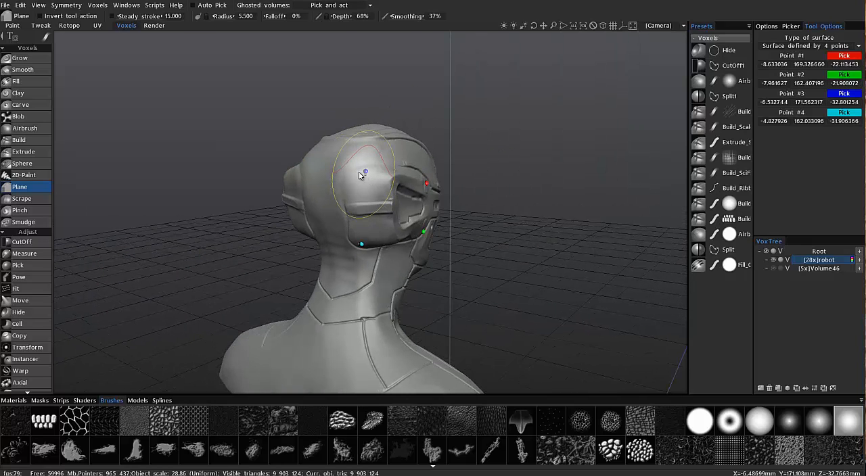
click(365, 175)
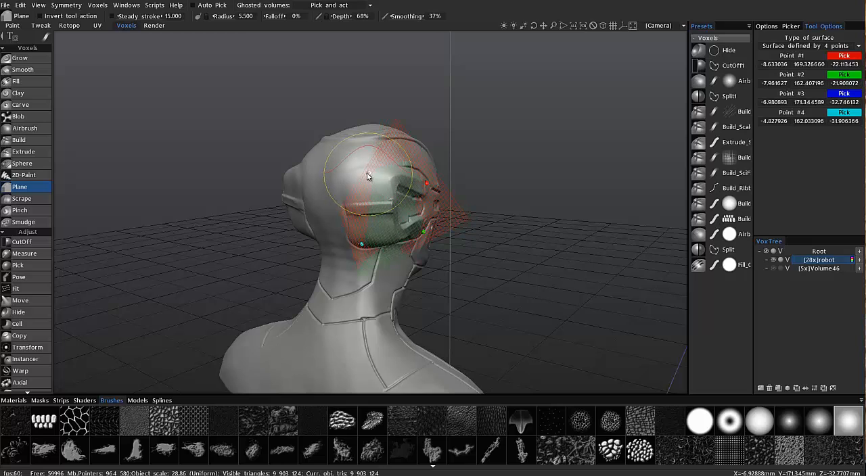
drag(352, 168, 369, 175)
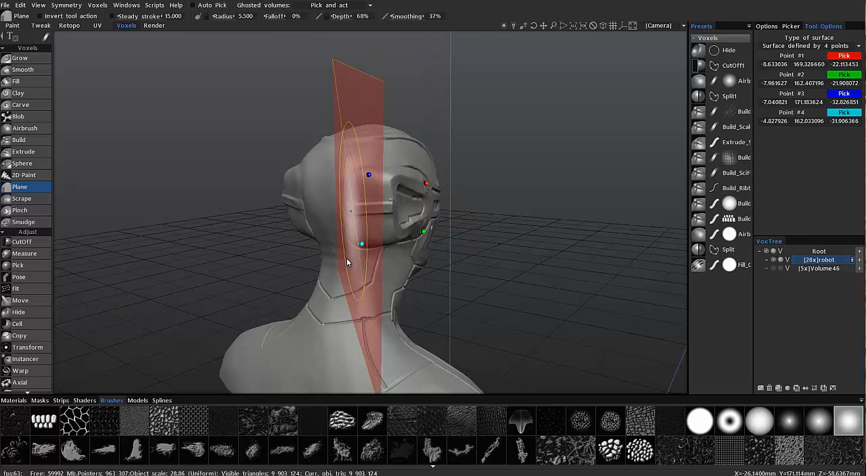
drag(361, 244, 369, 243)
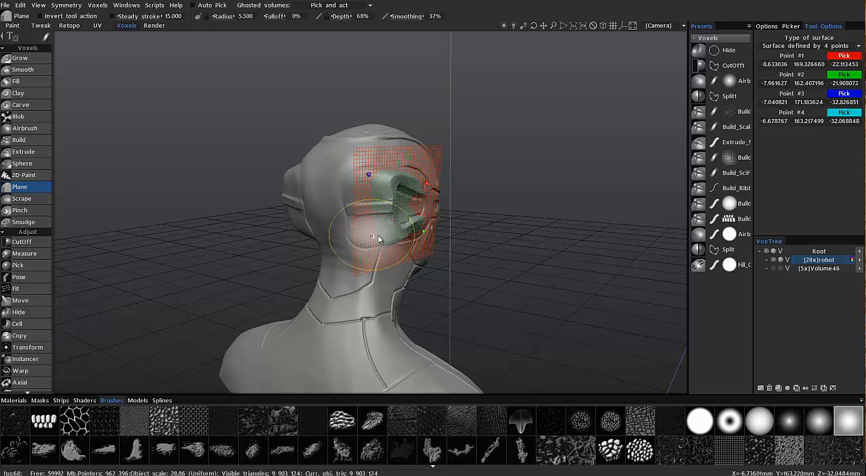
drag(382, 234, 372, 170)
alt+drag(443, 164, 400, 287)
drag(301, 206, 332, 208)
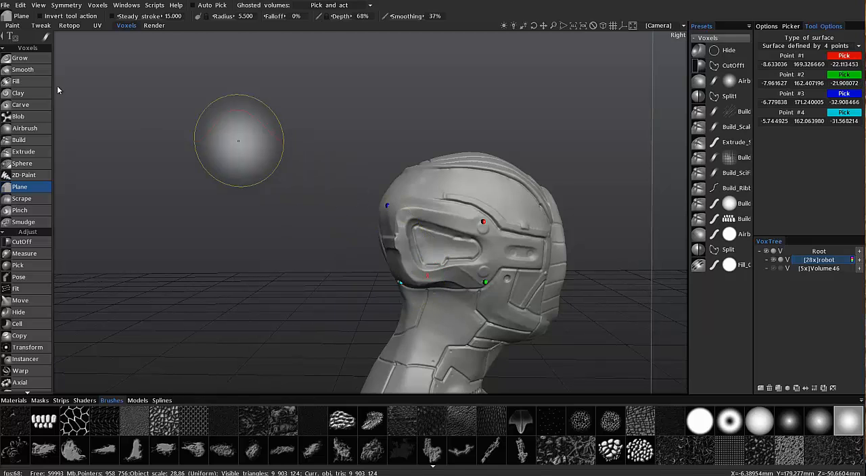
Try flattening the ear cup to the 4-point surface with freehand brush strokes, and undo it
mouse_move(52, 39)
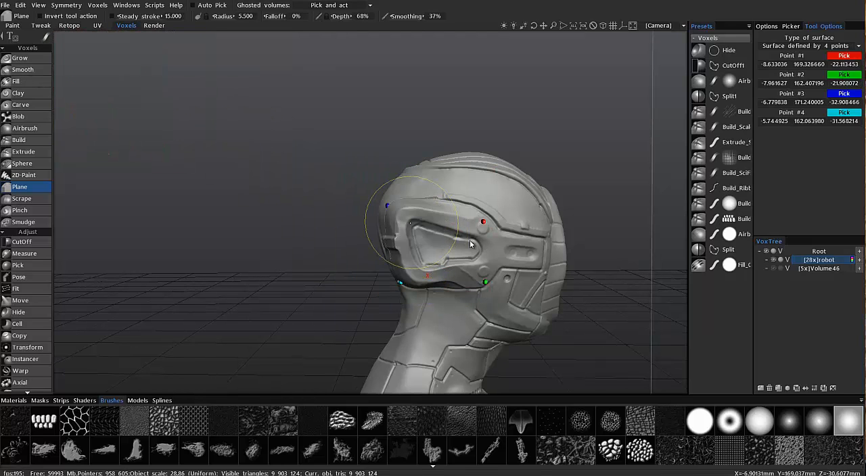
mouse_move(458, 230)
mouse_down()
mouse_move(432, 218)
mouse_move(443, 237)
mouse_move(398, 201)
mouse_move(417, 203)
mouse_move(388, 192)
mouse_move(400, 183)
mouse_move(390, 204)
mouse_move(415, 230)
mouse_move(422, 259)
mouse_move(407, 241)
mouse_move(412, 231)
mouse_move(403, 235)
mouse_move(419, 220)
mouse_move(405, 242)
mouse_move(410, 260)
mouse_move(408, 233)
mouse_move(411, 244)
mouse_up()
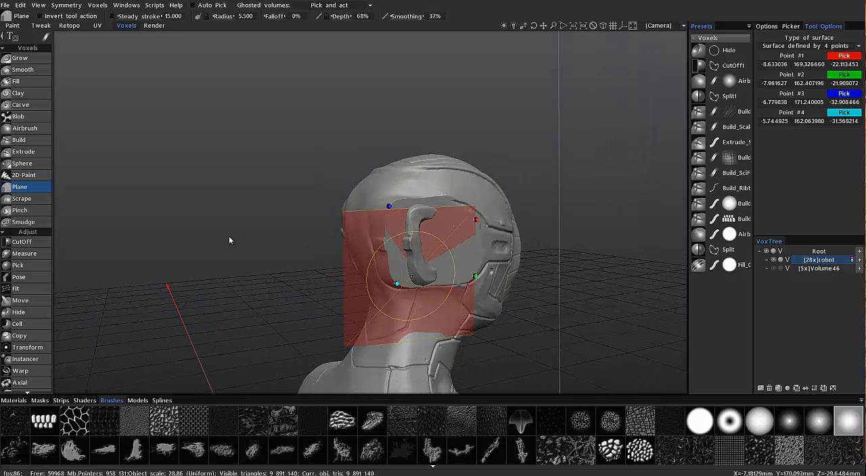
mouse_move(230, 236)
mouse_down()
mouse_move(215, 241)
mouse_move(184, 222)
mouse_move(346, 250)
mouse_move(299, 294)
mouse_move(393, 311)
mouse_move(438, 310)
mouse_move(467, 298)
mouse_up()
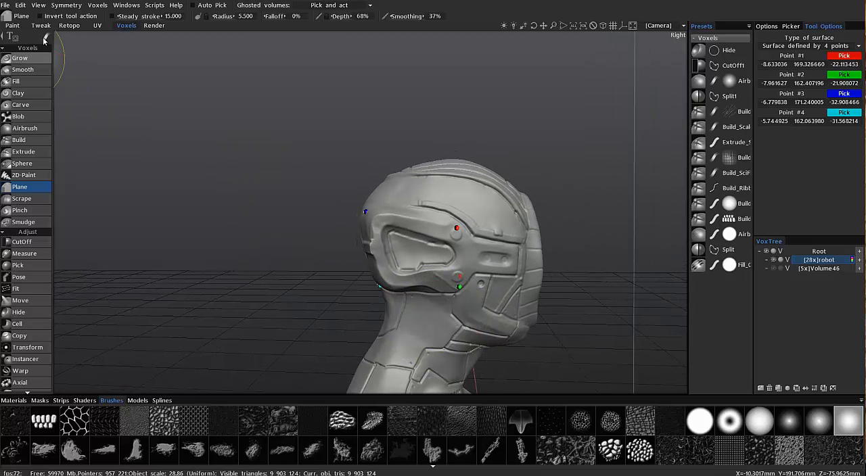
Outline the ear cup with a closed spline, adjust its points, flatten the enclosed area to the 4-point surface, and clear the outline
mouse_move(47, 38)
click(304, 42)
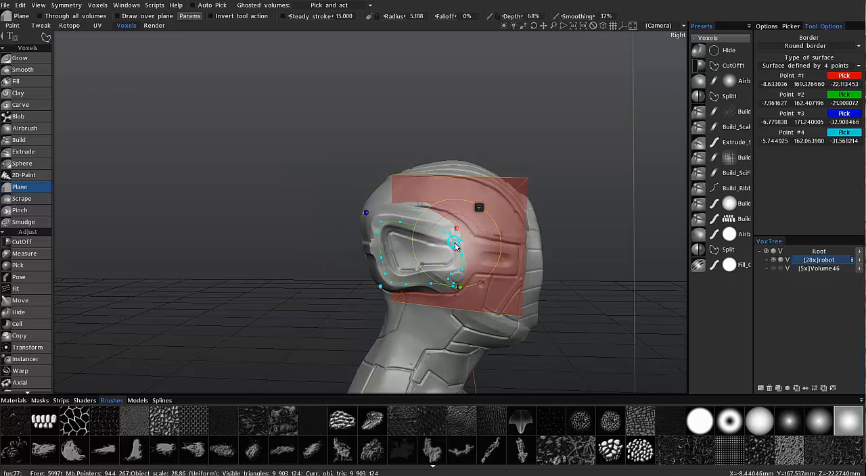
drag(450, 243, 462, 244)
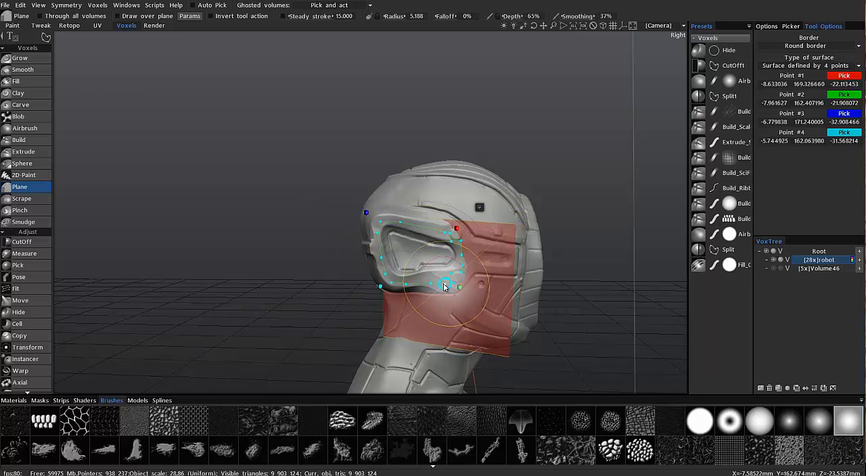
right_drag(454, 284, 453, 288)
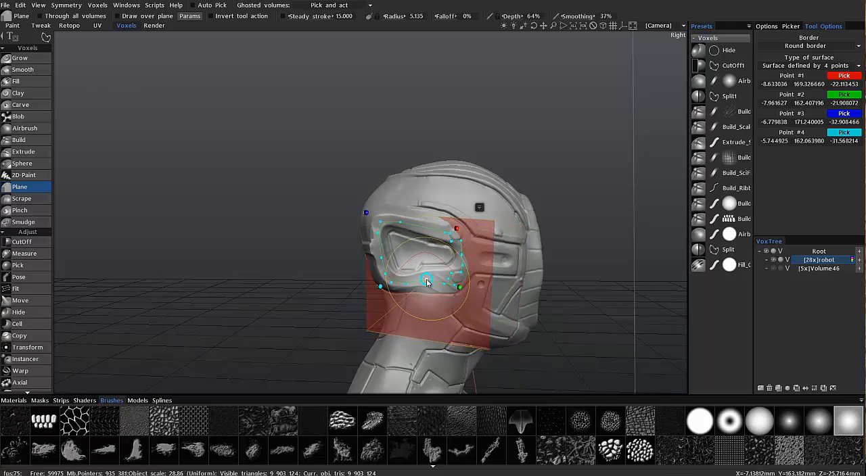
right_drag(441, 287, 441, 291)
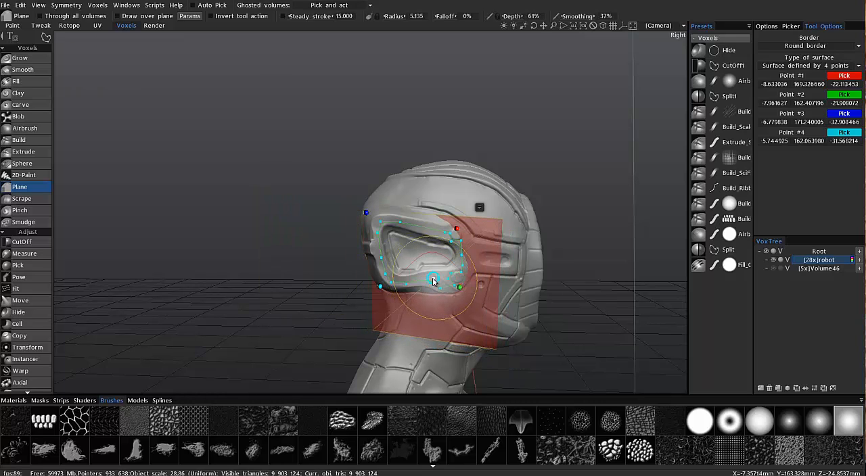
right_drag(428, 278, 430, 280)
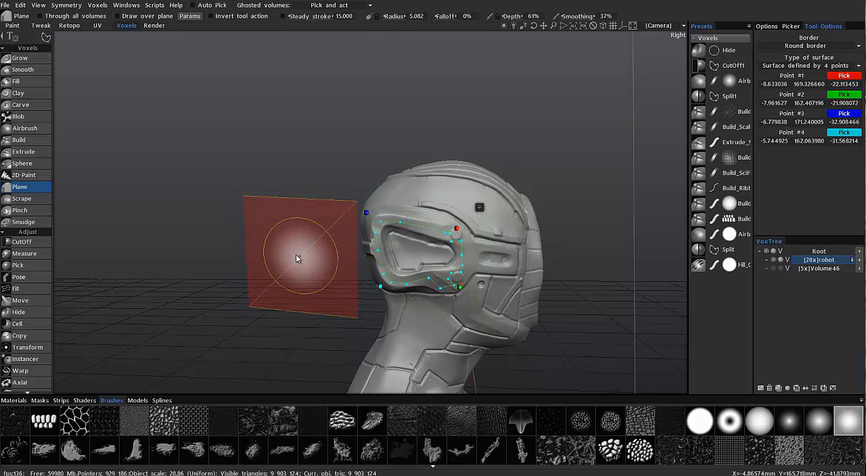
click(359, 276)
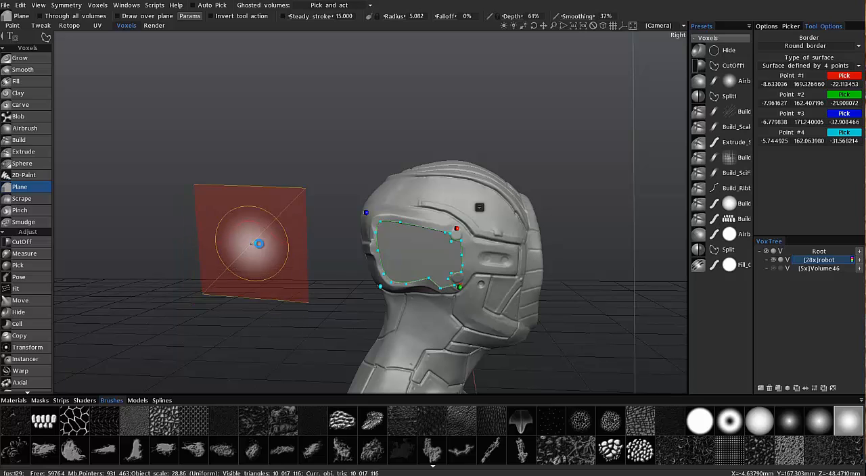
key(Escape)
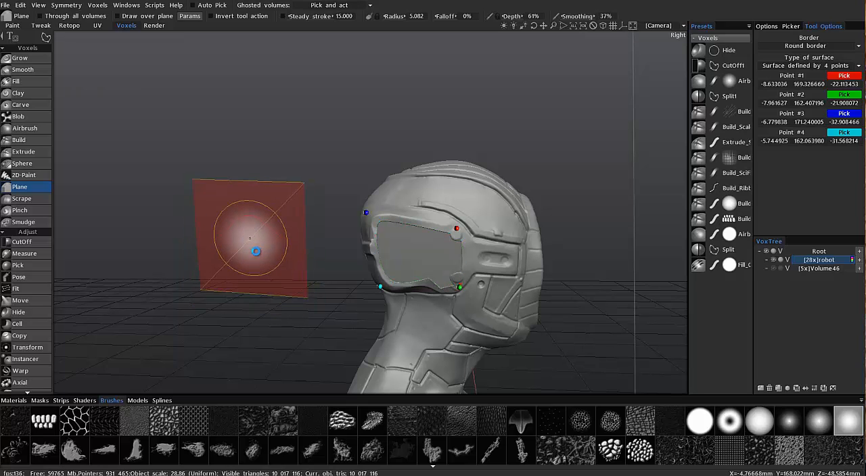
Reposition all four surface points around the flattened ear cup, moving points 3 and 4 inward at the back of the head
drag(256, 251, 285, 218)
mouse_move(222, 255)
mouse_down()
mouse_move(344, 274)
mouse_move(216, 226)
mouse_move(225, 255)
mouse_move(353, 315)
mouse_move(289, 305)
mouse_move(297, 289)
mouse_move(165, 307)
mouse_move(169, 251)
mouse_move(270, 317)
mouse_move(403, 220)
mouse_move(292, 282)
mouse_move(316, 293)
mouse_move(347, 239)
mouse_move(281, 229)
mouse_move(247, 193)
mouse_move(380, 249)
mouse_move(354, 206)
mouse_move(367, 190)
mouse_move(366, 254)
mouse_up()
click(357, 197)
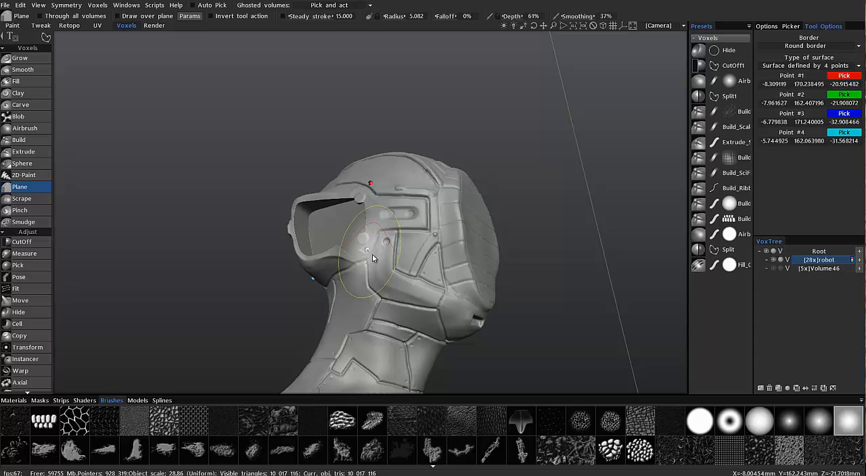
alt+drag(272, 254, 302, 289)
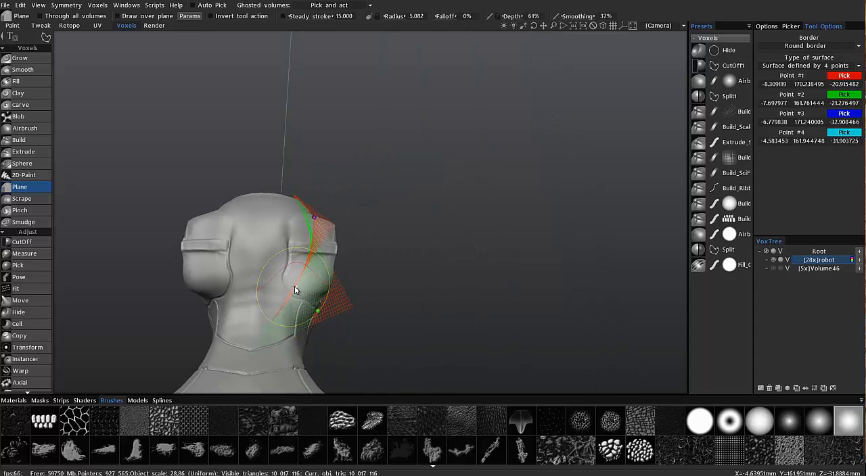
key(KP_8)
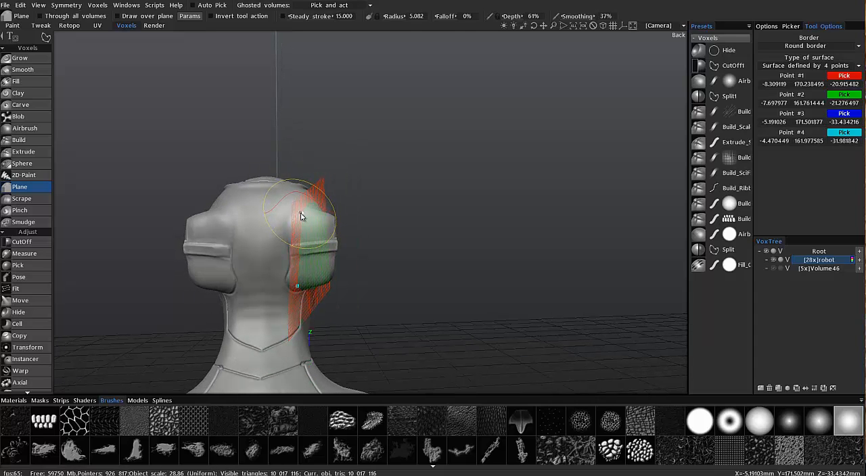
alt+drag(388, 250, 207, 248)
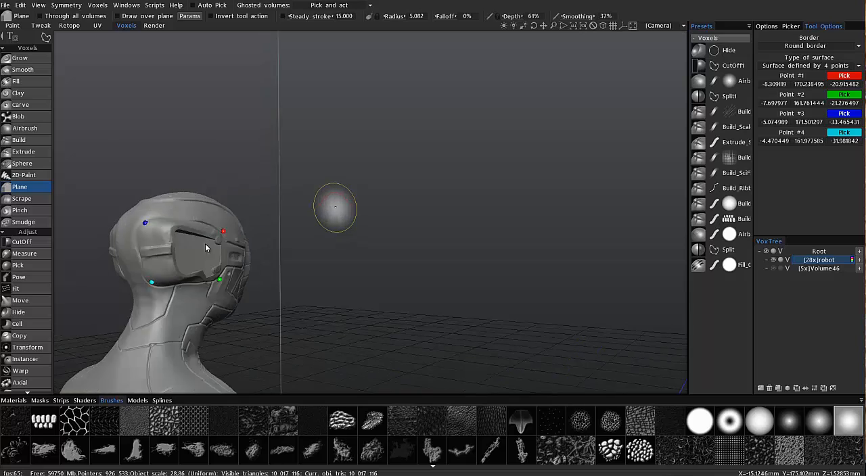
Move surface point 1 farther forward toward the face panel
alt+middle_drag(207, 248, 298, 263)
mouse_move(298, 263)
alt+mouse_down()
mouse_move(274, 194)
mouse_move(337, 269)
mouse_move(369, 215)
mouse_move(396, 259)
mouse_move(391, 274)
mouse_move(432, 234)
alt+mouse_up()
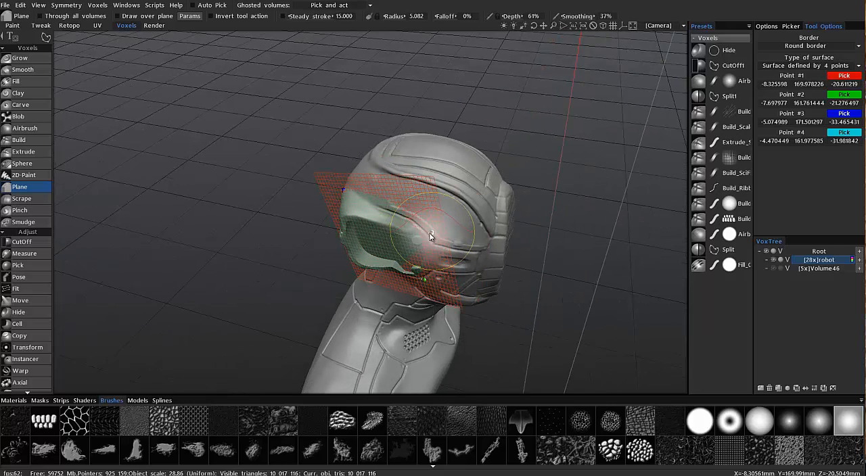
alt+drag(430, 235, 454, 287)
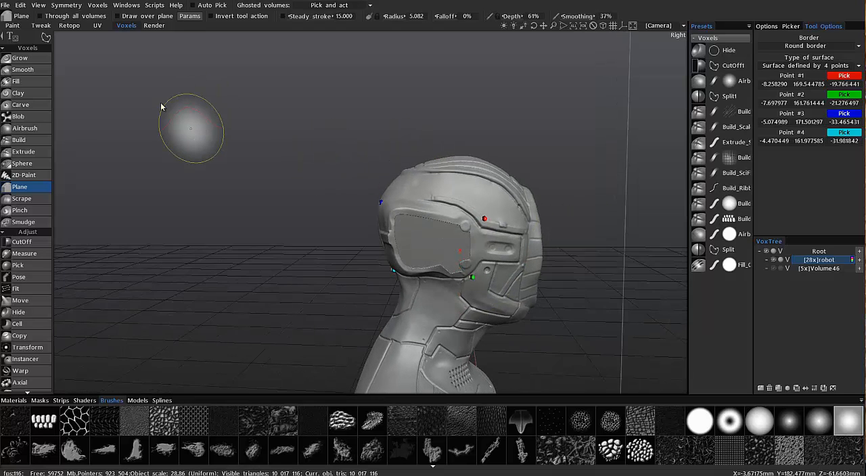
Switch the Plane tool to circle stroke mode and flatten a small circular area at the upper back of the ear cup to the 4-point surface
click(44, 38)
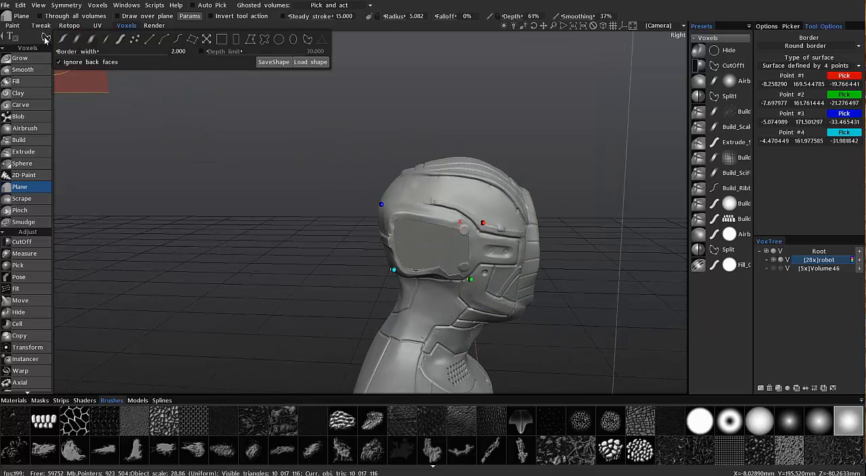
click(282, 42)
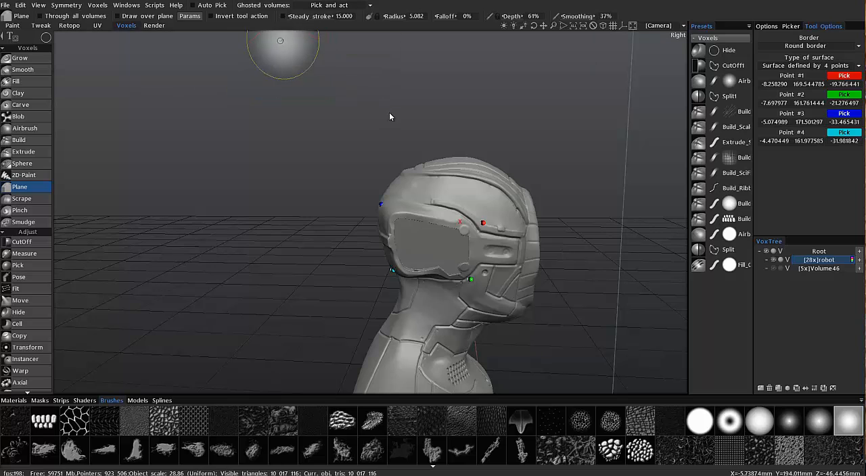
mouse_move(432, 226)
alt+mouse_down()
mouse_move(438, 245)
mouse_move(431, 243)
alt+mouse_up()
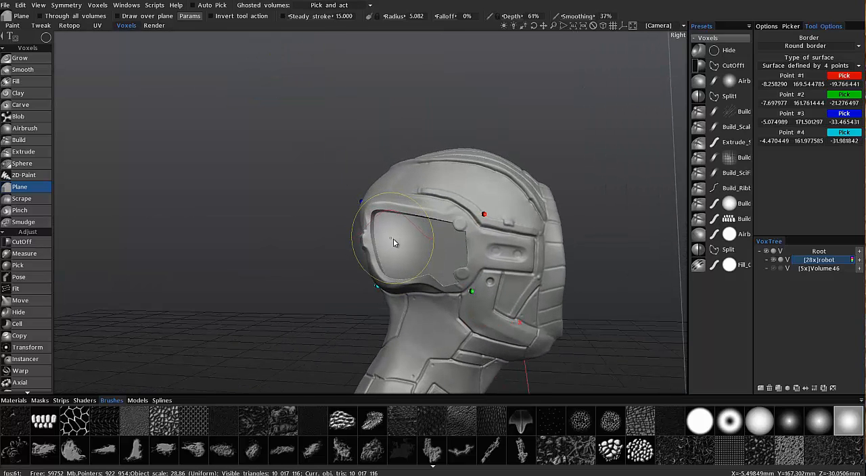
scroll(395, 241, down, 6)
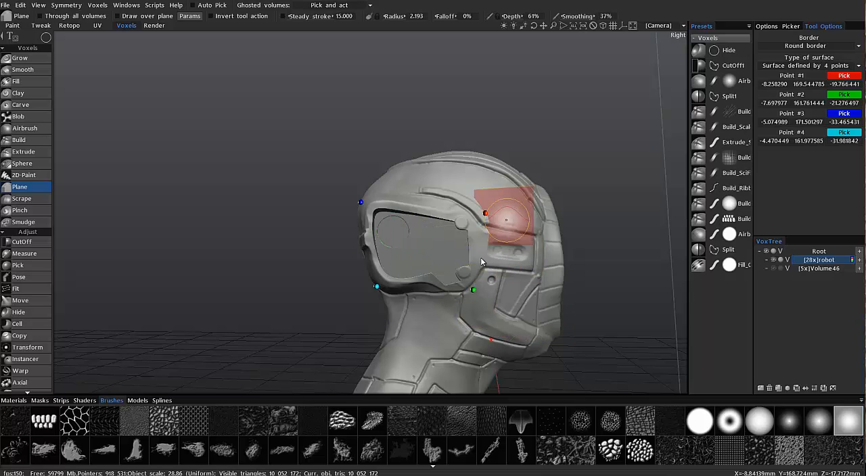
alt+drag(472, 291, 504, 258)
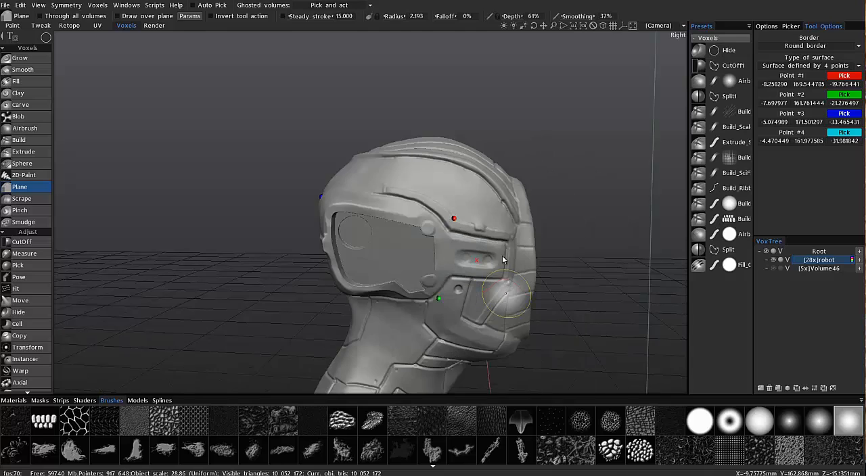
Extrude a gear-shaped brush stamp inside the circular cut at the upper back of the flattened ear cup
mouse_move(328, 329)
alt+mouse_down()
mouse_move(249, 344)
mouse_move(182, 338)
mouse_move(189, 282)
mouse_move(77, 162)
mouse_move(27, 164)
mouse_move(146, 258)
alt+mouse_up()
click(25, 152)
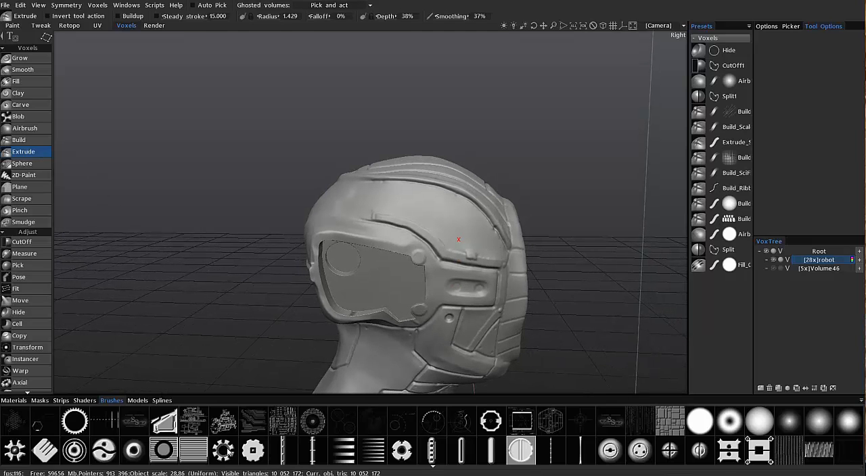
alt+drag(274, 360, 347, 243)
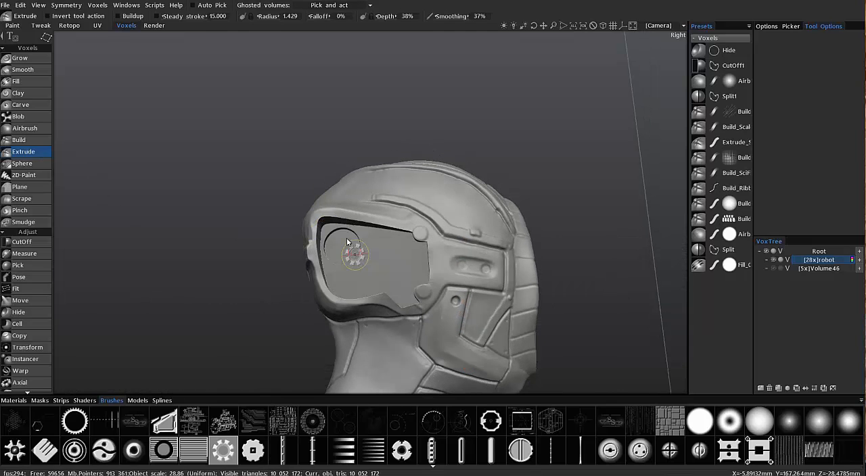
alt+drag(183, 142, 48, 44)
alt+right_drag(186, 116, 313, 263)
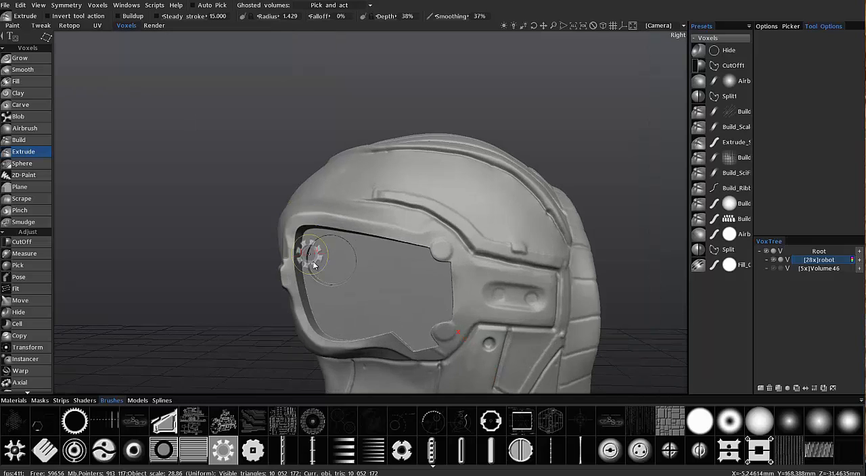
alt+drag(331, 262, 331, 263)
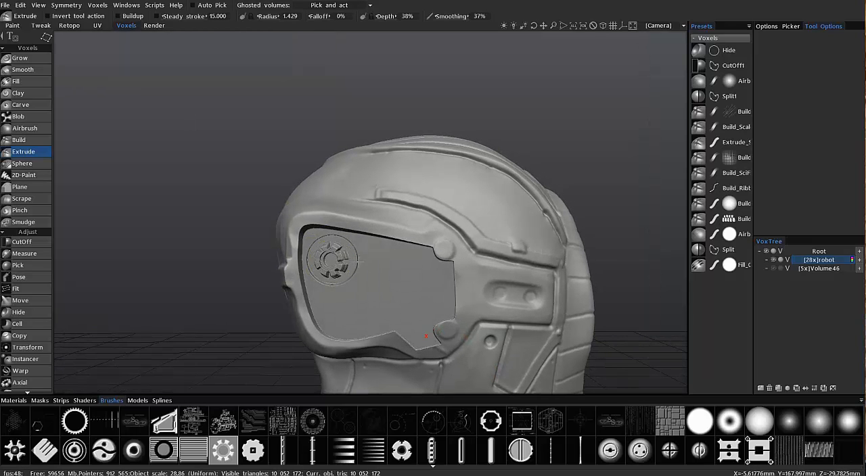
Extrude a round swirl-patterned brush stamp below the gear at the lower back of the flattened ear cup
mouse_move(189, 256)
alt+mouse_down()
mouse_move(256, 270)
mouse_move(277, 288)
alt+mouse_up()
mouse_move(398, 355)
alt+mouse_down()
mouse_move(251, 195)
mouse_move(329, 302)
mouse_move(291, 194)
mouse_move(125, 371)
mouse_move(110, 454)
alt+mouse_up()
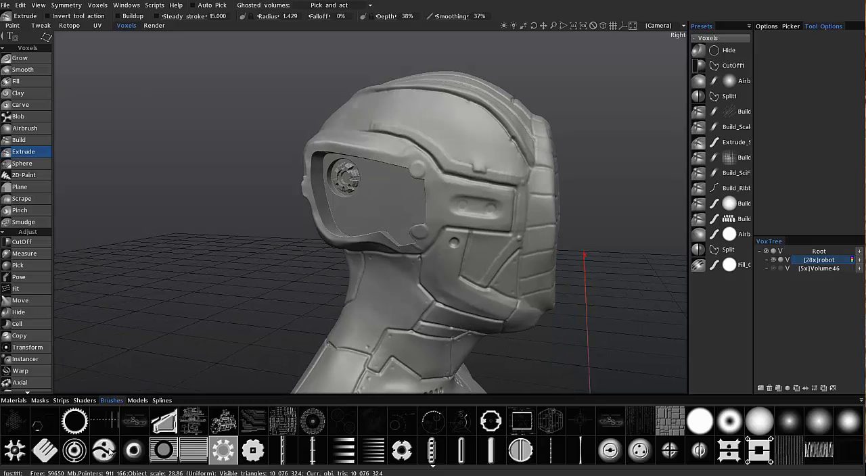
click(106, 452)
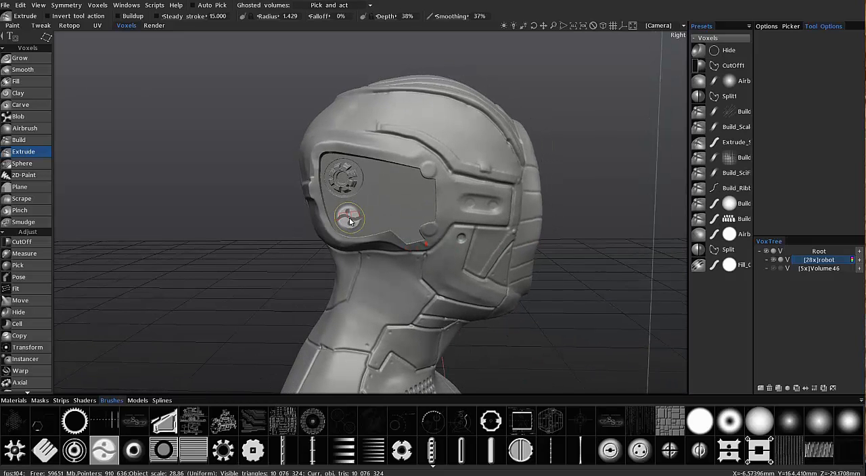
alt+drag(366, 216, 354, 201)
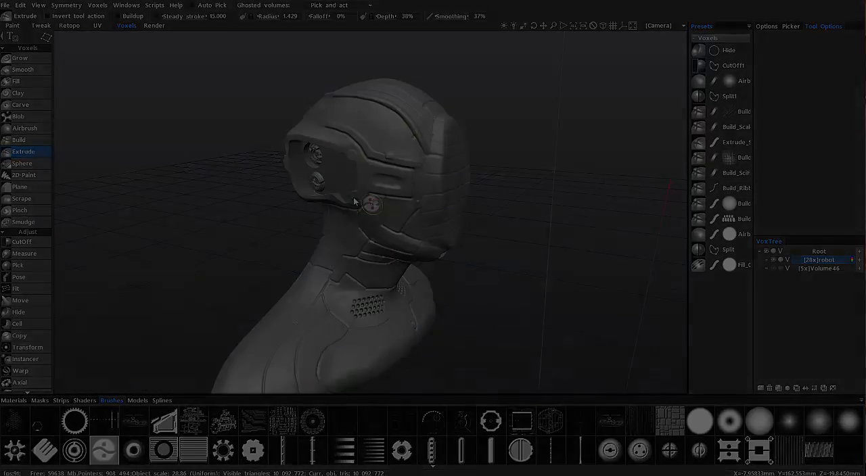